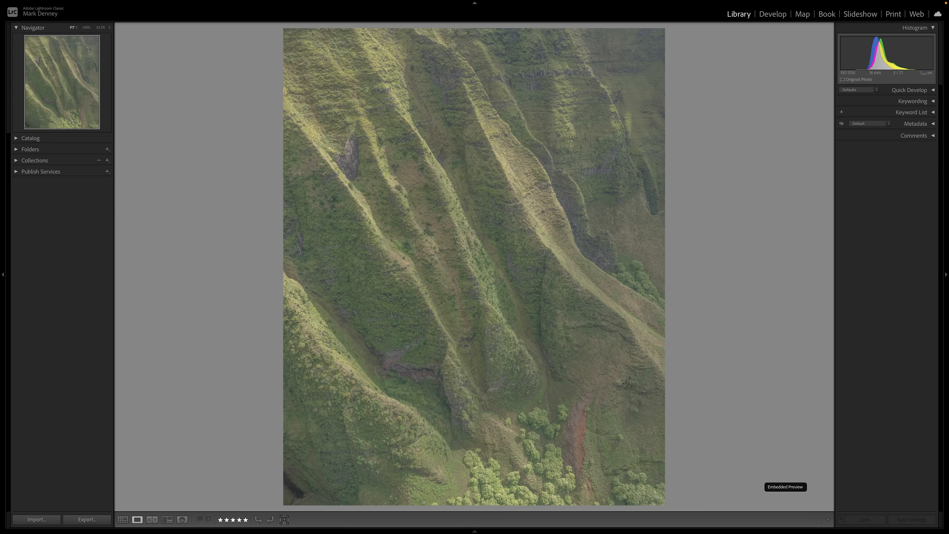
Compare the finished edit of the ridge photo with its flatter versions in full view
key(Left)
key(Right)
key(Left)
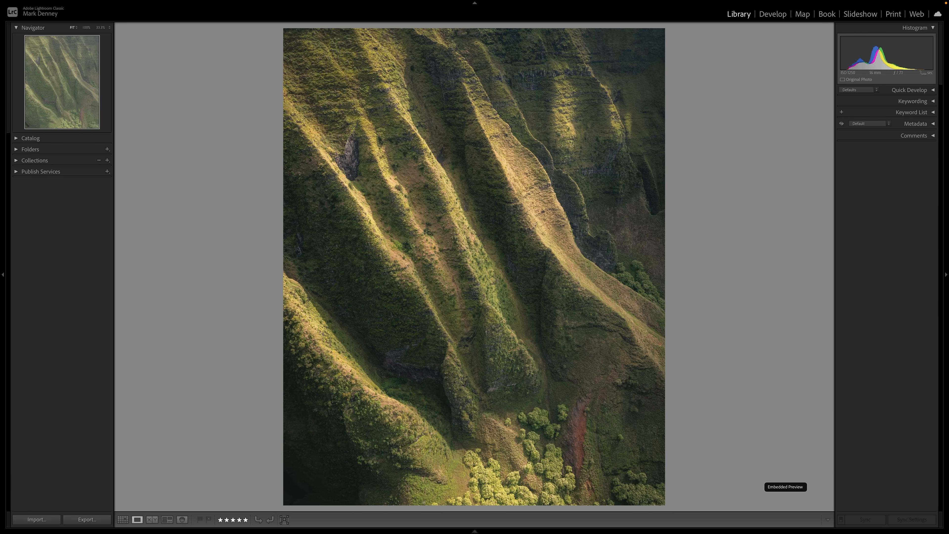
key(Right)
key(Left)
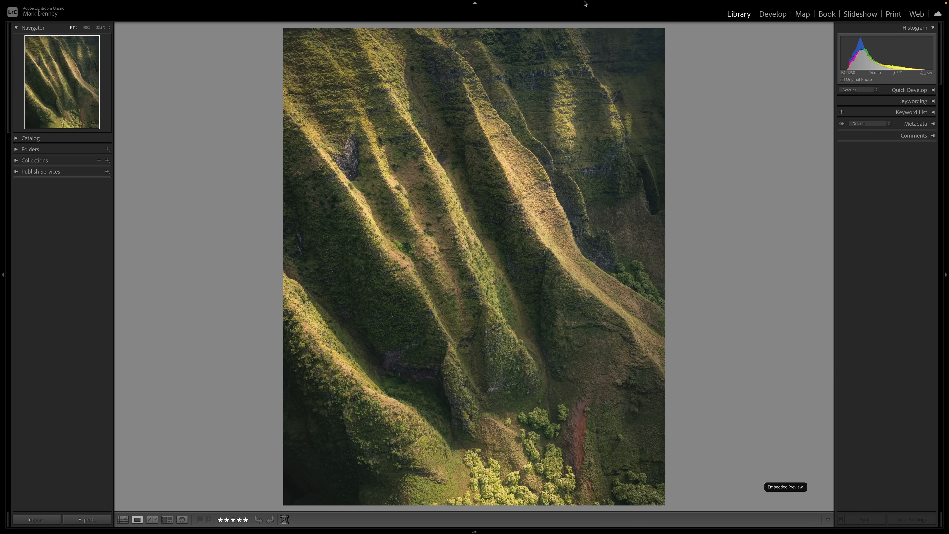
key(Right)
key(Left)
key(Right)
key(Left)
key(Right)
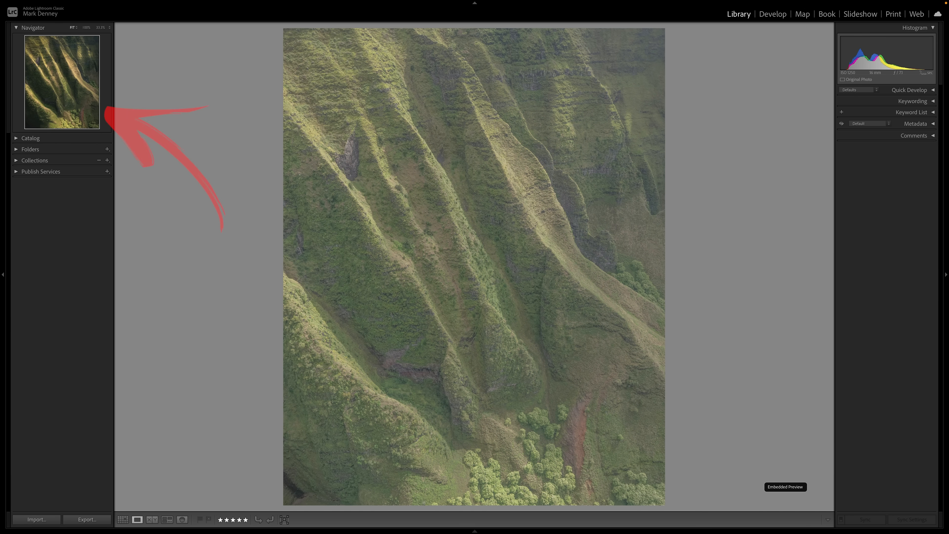
key(Left)
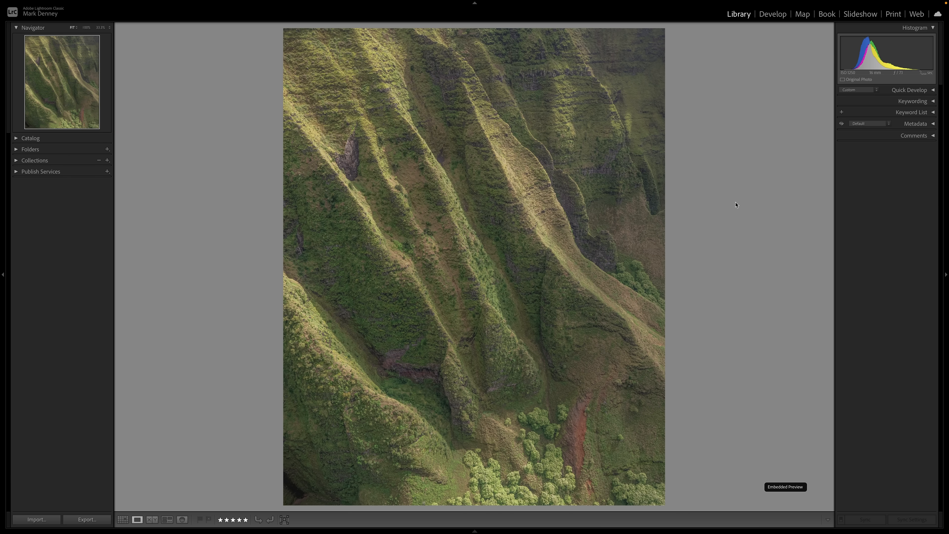
Open the less-edited ridge photo in the Develop module and review its Basic and Tone Curve adjustments
click(773, 14)
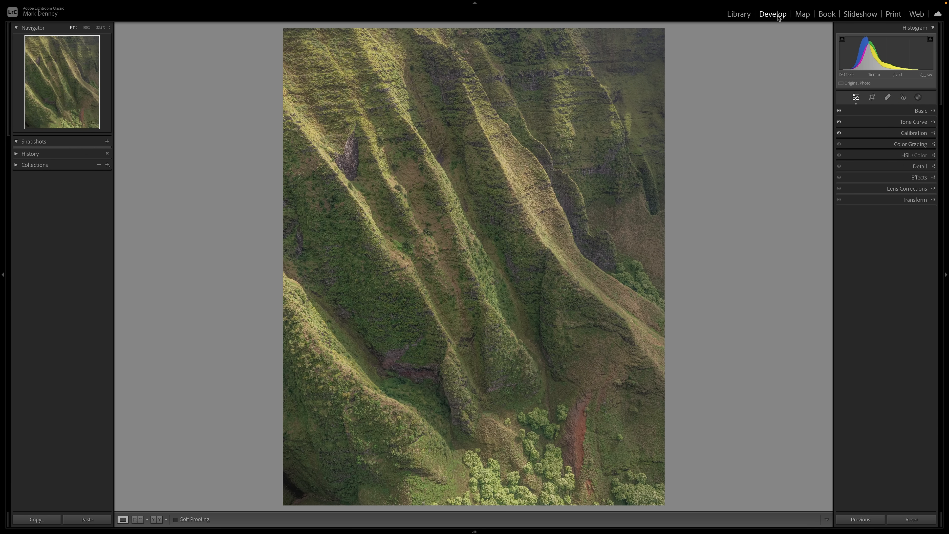
click(915, 111)
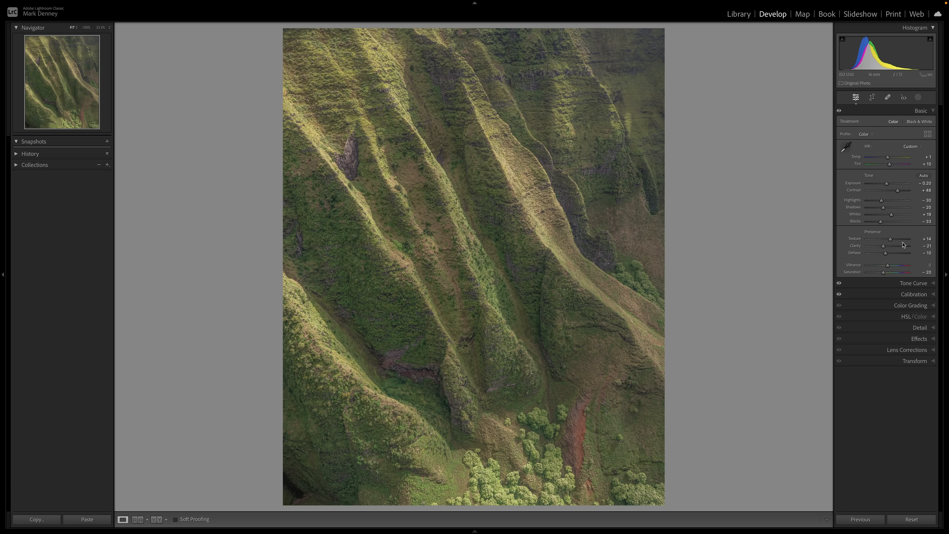
click(908, 285)
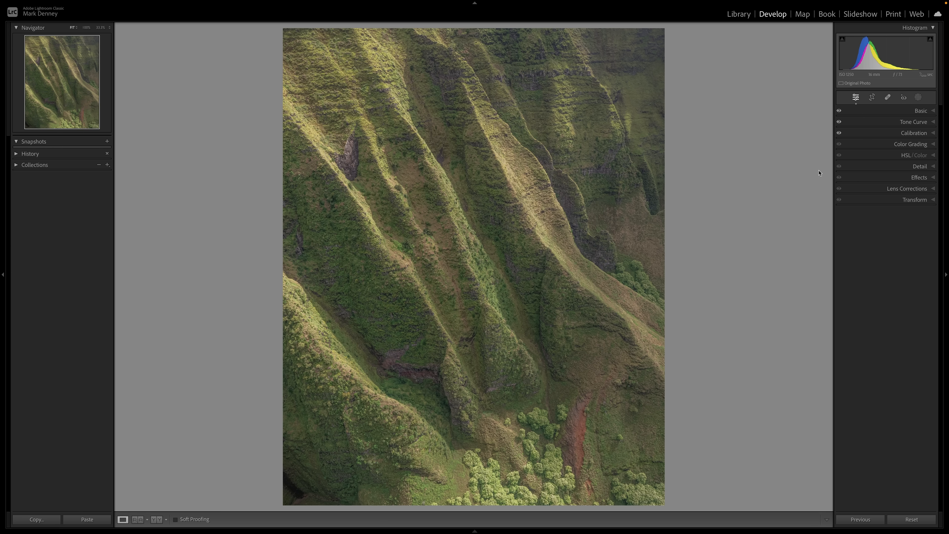
Add a Radial Gradient mask as a narrow ellipse, tilted and positioned along the brightest sunlit ridge in the upper centre of the photo
click(919, 98)
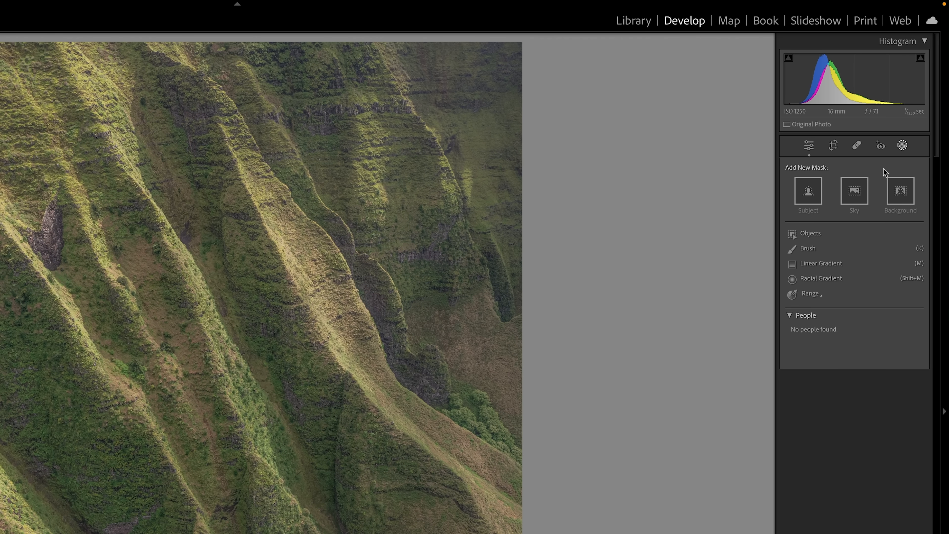
click(821, 280)
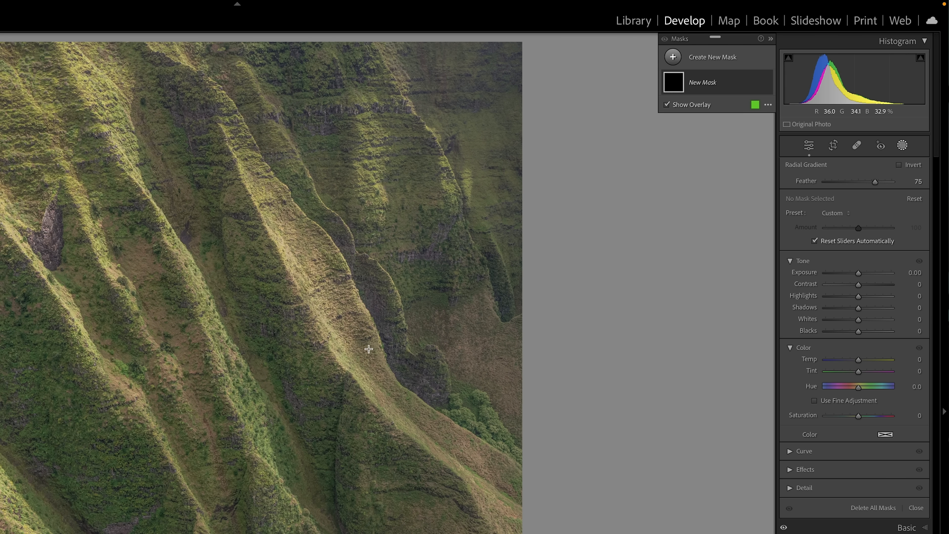
drag(265, 186, 286, 322)
drag(295, 78, 209, 67)
drag(263, 187, 302, 256)
drag(254, 129, 223, 107)
drag(303, 256, 309, 256)
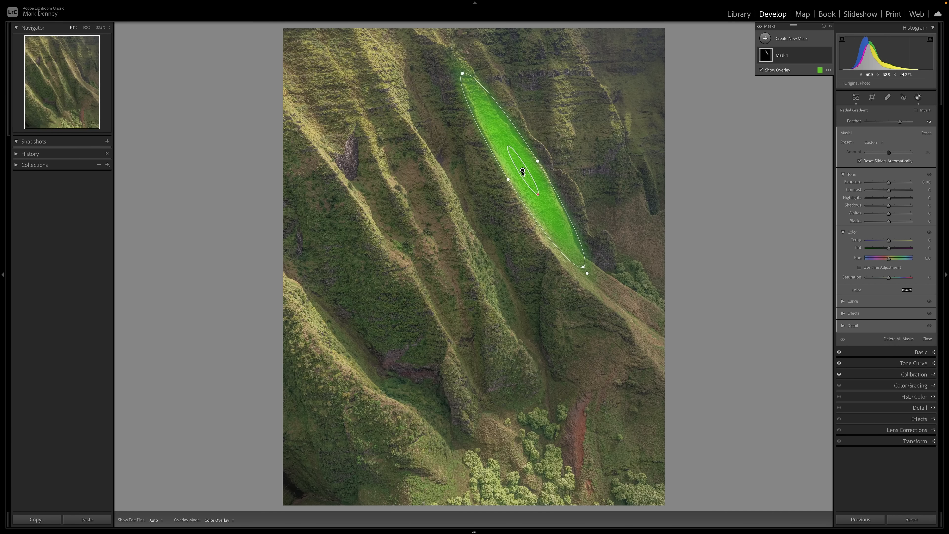
Change the mask overlay colour from green to orange-red and slightly raise its opacity
click(820, 70)
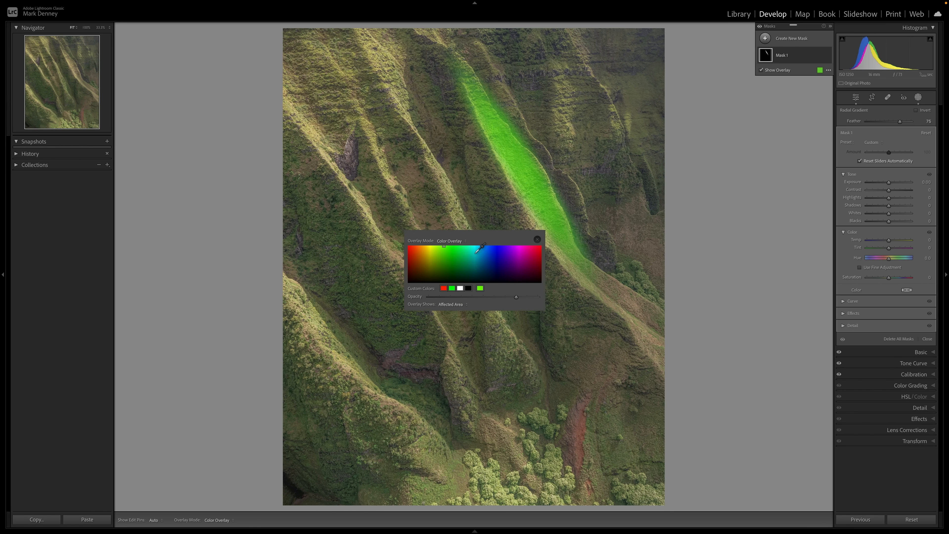
click(430, 266)
drag(426, 247, 406, 249)
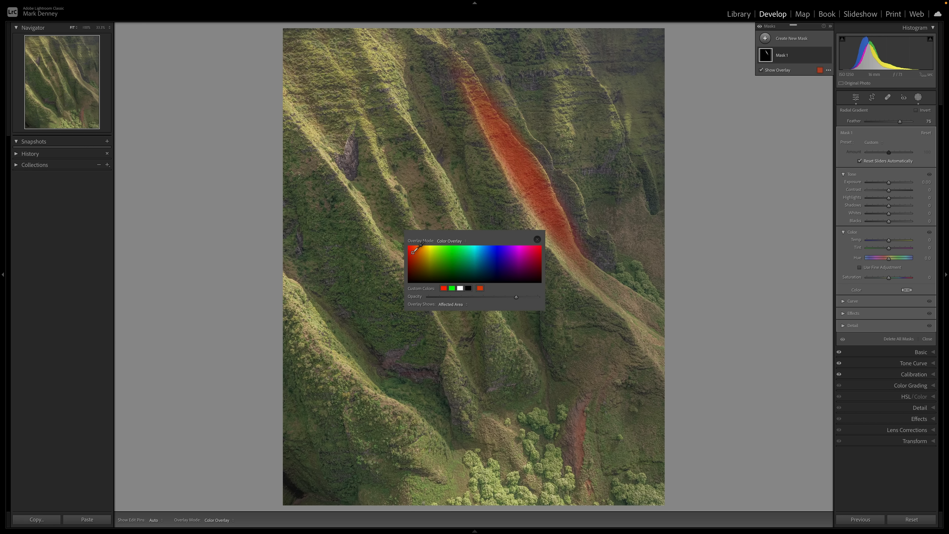
drag(413, 247, 415, 248)
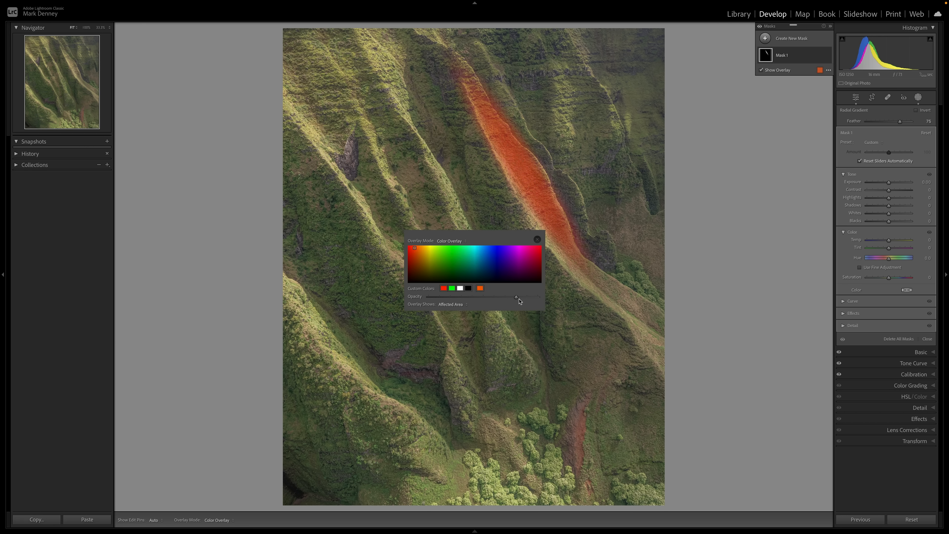
drag(525, 297, 502, 302)
Try showing the mask overlay on the Unaffected Area, and switch it back to Affected Area
click(463, 305)
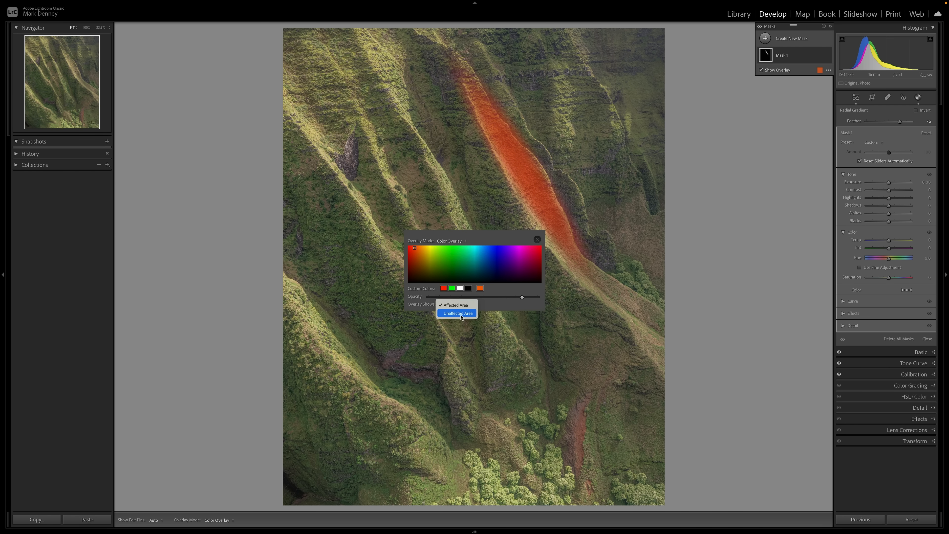
click(462, 314)
click(463, 306)
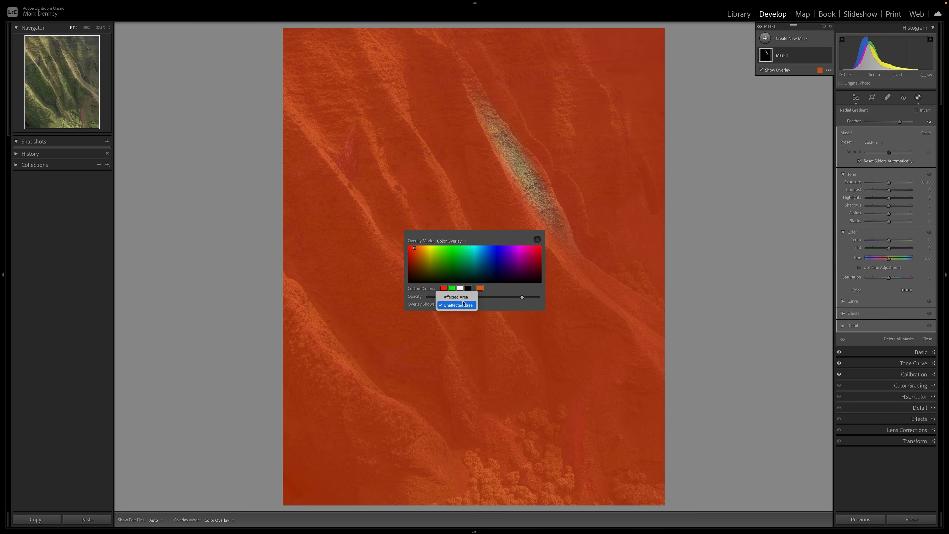
click(455, 297)
Shift the mask overlay colour to a purer red and close the overlay settings
drag(415, 248, 411, 248)
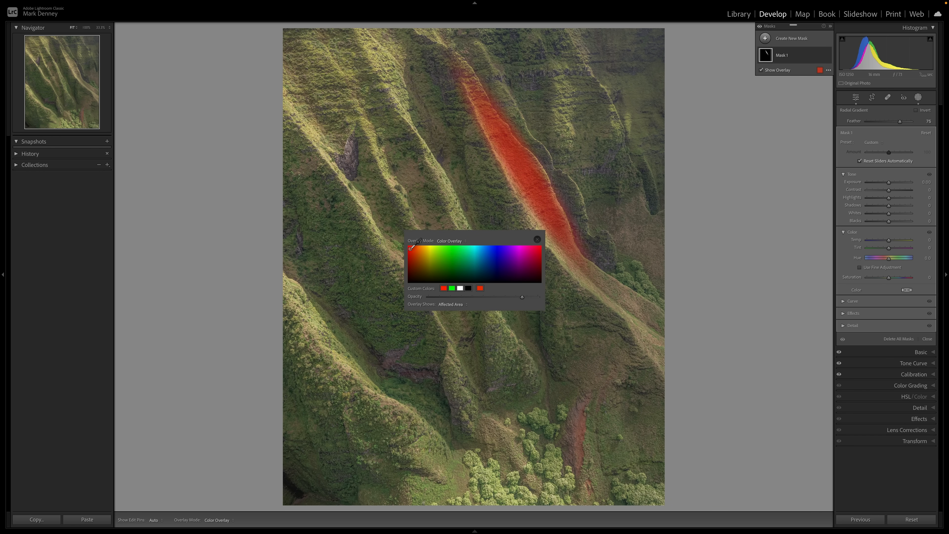
click(511, 212)
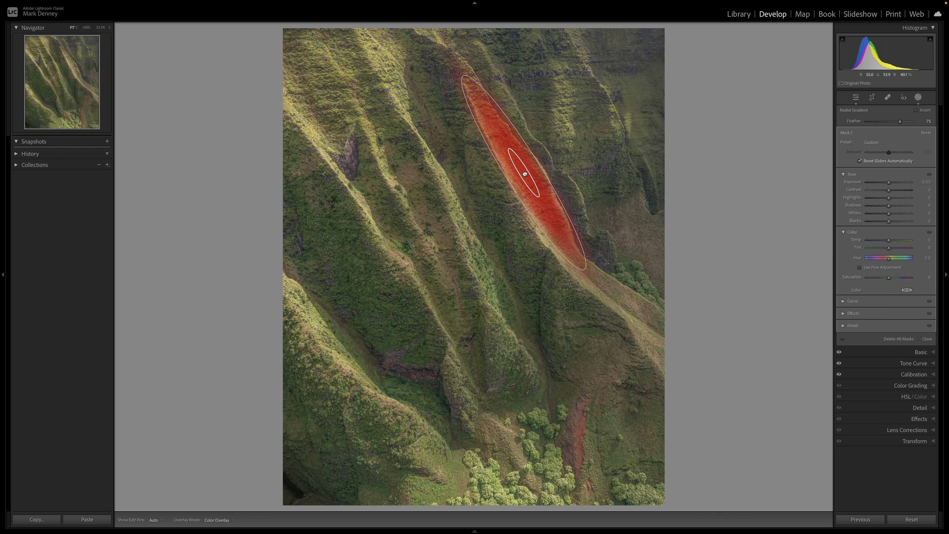
Lengthen the radial gradient along the ridge and set the mask's Exposure to 0.25 and Temp to 8
drag(584, 268, 601, 298)
drag(889, 182, 892, 185)
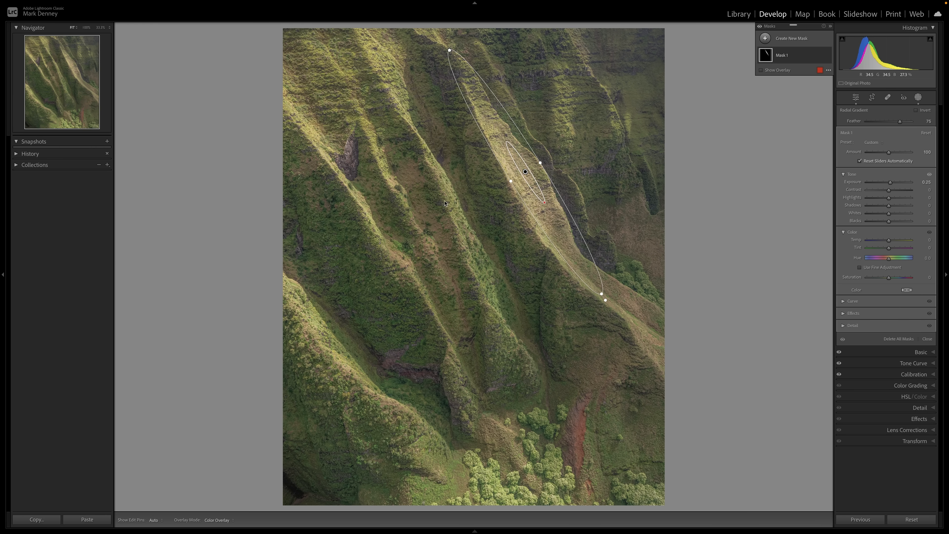
drag(890, 243, 906, 243)
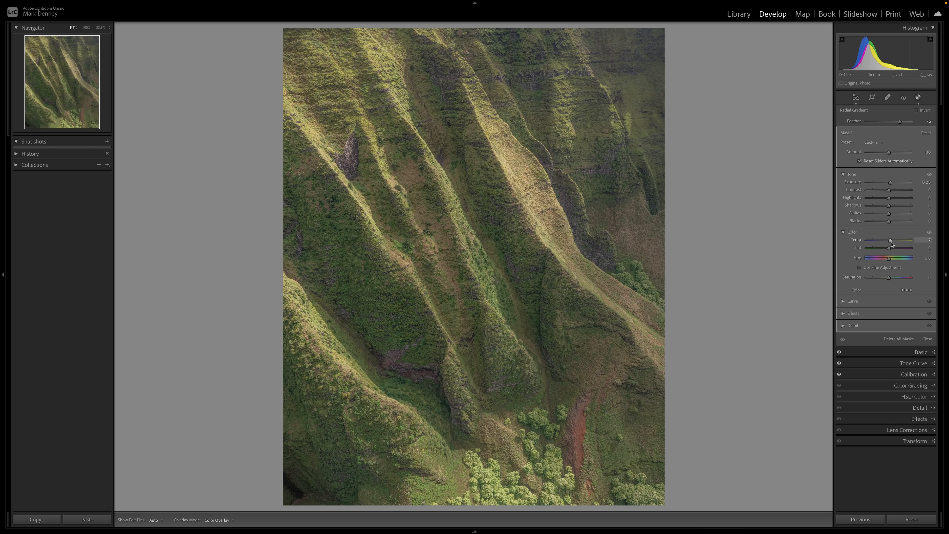
drag(891, 243, 892, 243)
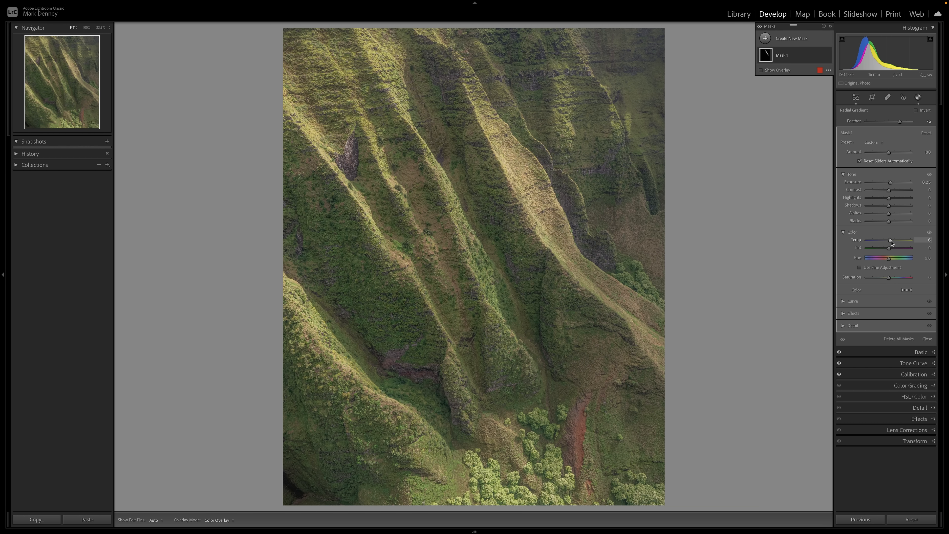
Toggle Mask 1's visibility repeatedly to examine the photo with and without the glow on the ridge
click(828, 55)
click(828, 55)
click(828, 55)
click(828, 55)
click(828, 56)
click(828, 56)
click(828, 56)
click(828, 55)
click(828, 55)
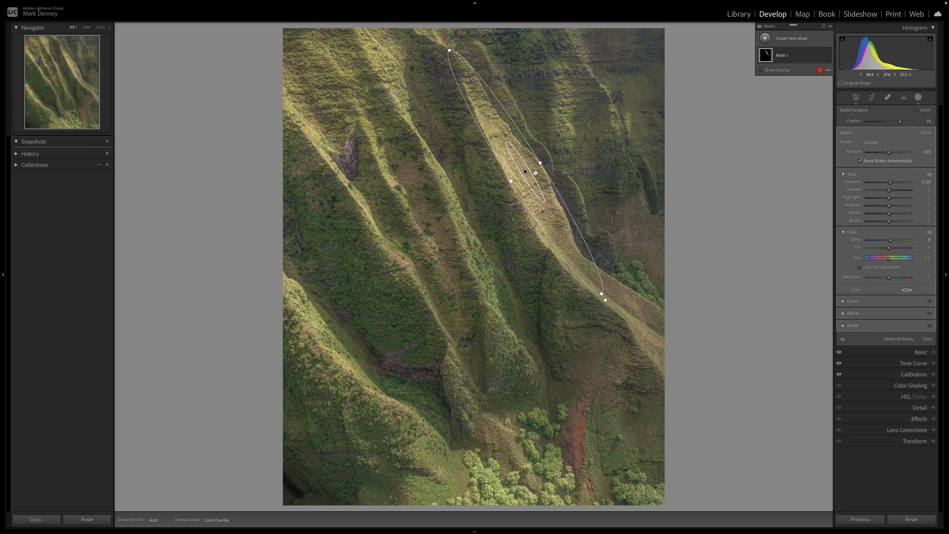
Duplicate the radial gradient within Mask 1 and fit the copy, narrowed, rotated and shortened, along the middle ridge
right_click(528, 172)
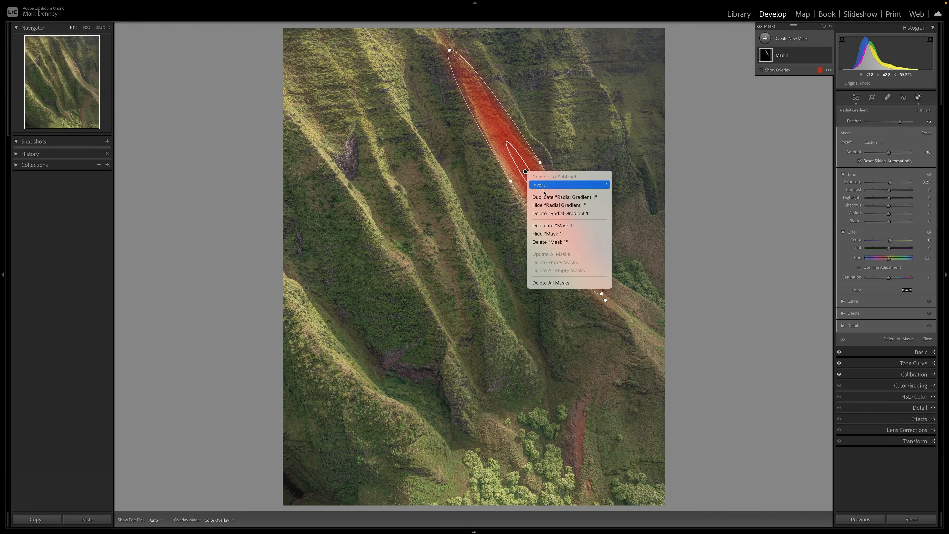
click(556, 201)
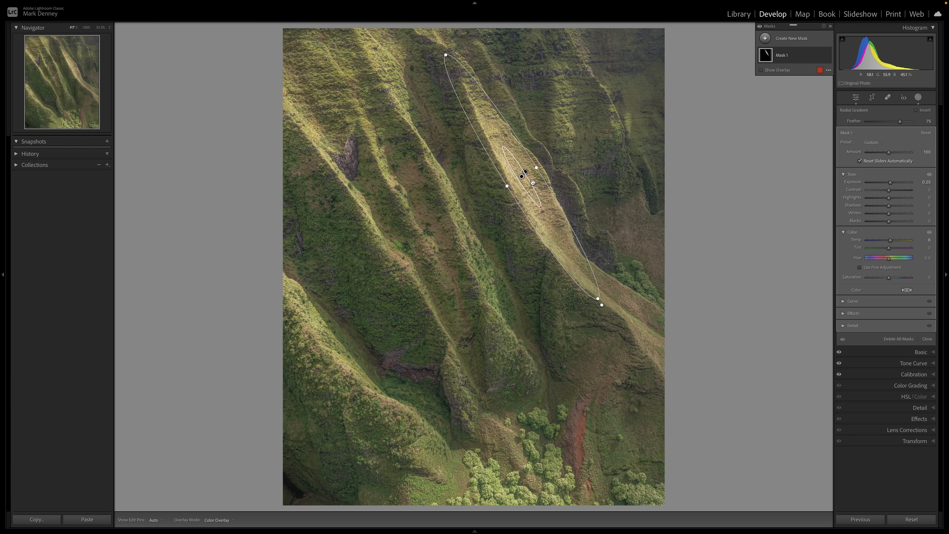
drag(522, 176, 464, 229)
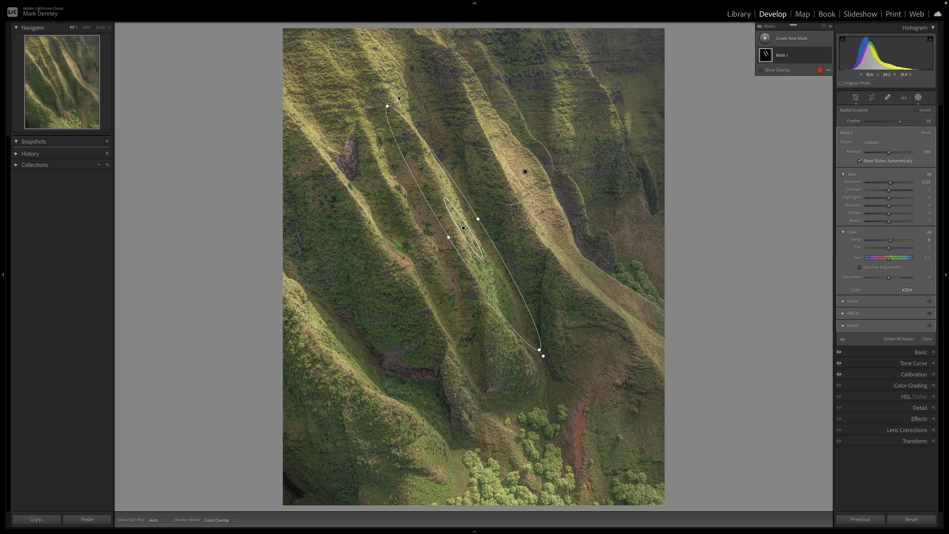
drag(393, 100, 407, 104)
drag(448, 237, 465, 229)
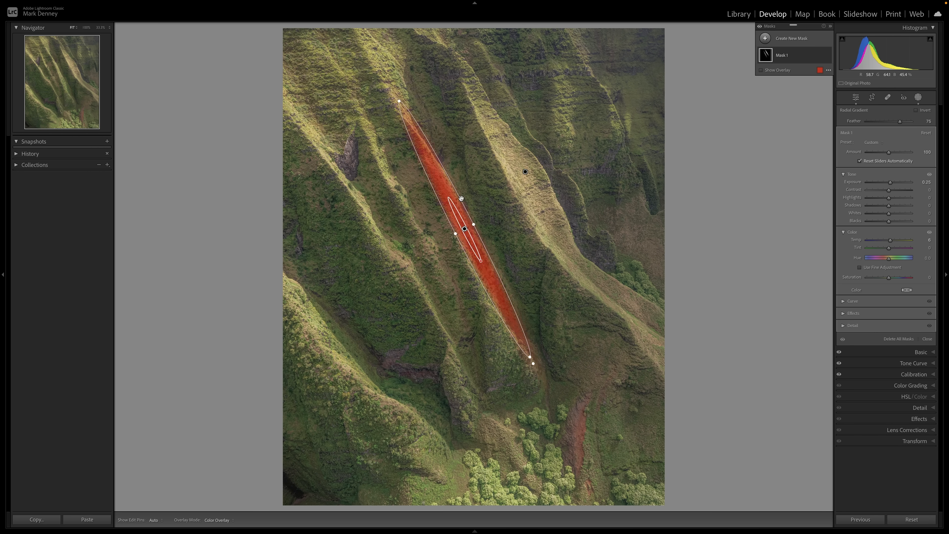
drag(399, 101, 411, 125)
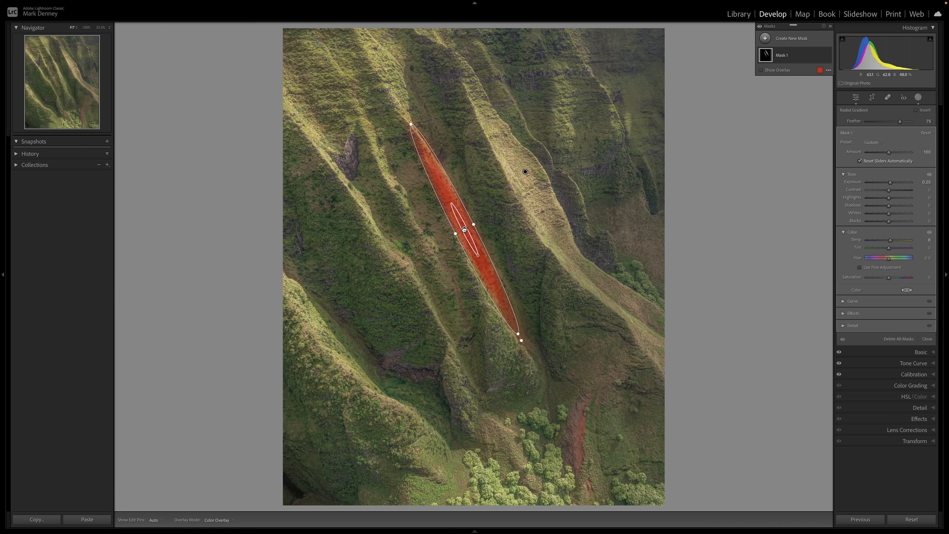
Duplicate the middle ridge's radial gradient and fit the copy as a thinner, rotated ellipse along the upper part of the left ridge
right_click(465, 229)
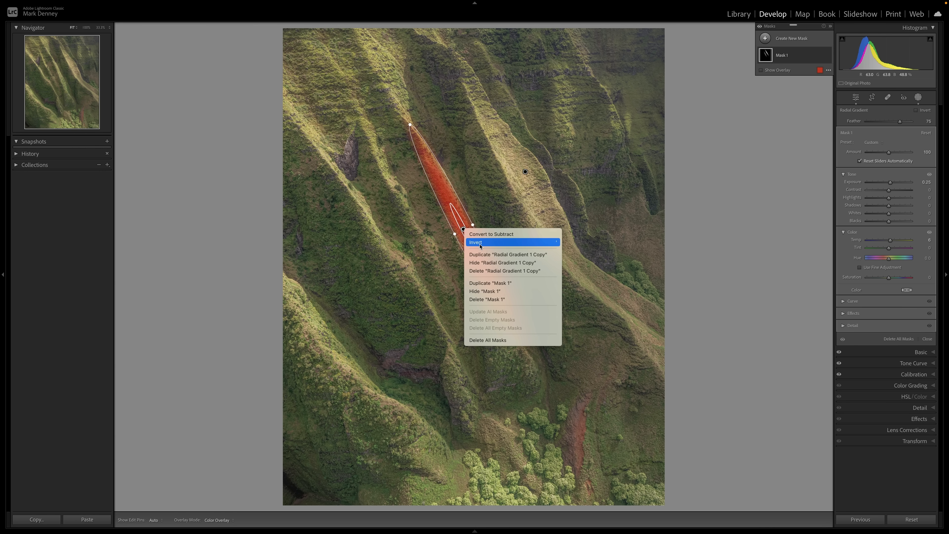
click(482, 255)
drag(460, 234, 360, 198)
drag(302, 97, 286, 98)
drag(371, 200, 366, 203)
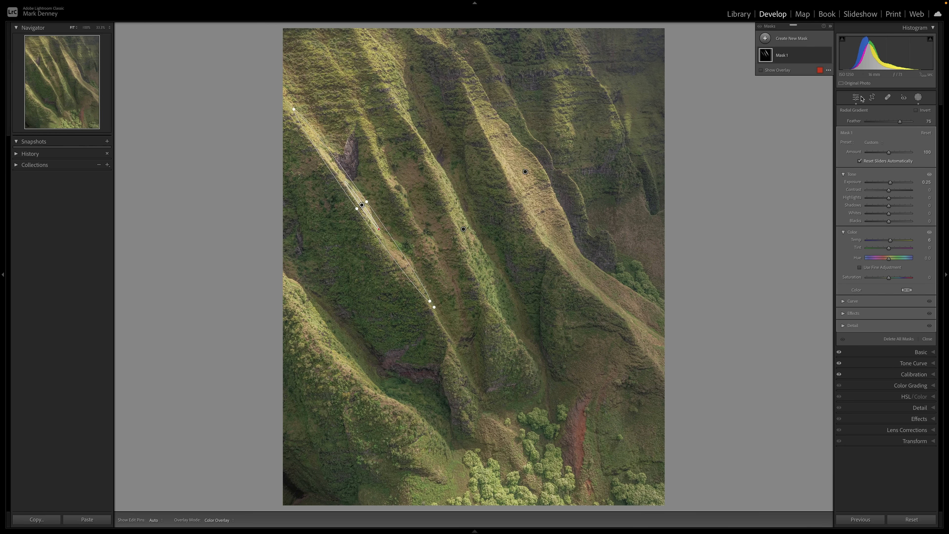
Toggle Mask 1's visibility repeatedly to compare the photo with and without the brightening on all three ridges
click(828, 55)
click(828, 56)
click(828, 55)
click(828, 56)
click(828, 55)
click(828, 55)
click(828, 56)
click(828, 55)
click(828, 55)
click(828, 56)
click(828, 56)
click(828, 55)
click(828, 56)
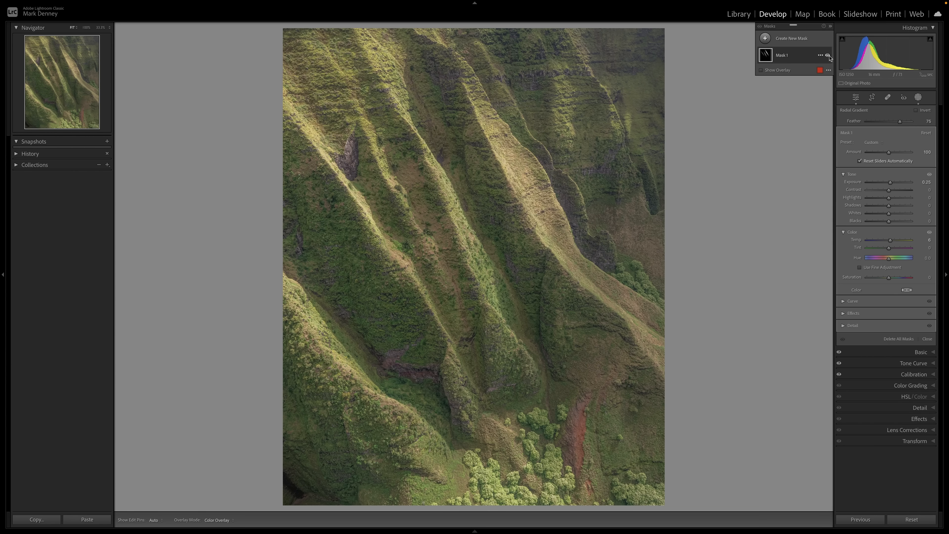
click(829, 56)
click(829, 56)
click(829, 56)
click(829, 56)
click(828, 56)
click(828, 56)
click(828, 57)
click(828, 56)
click(829, 56)
click(828, 57)
click(828, 56)
click(828, 57)
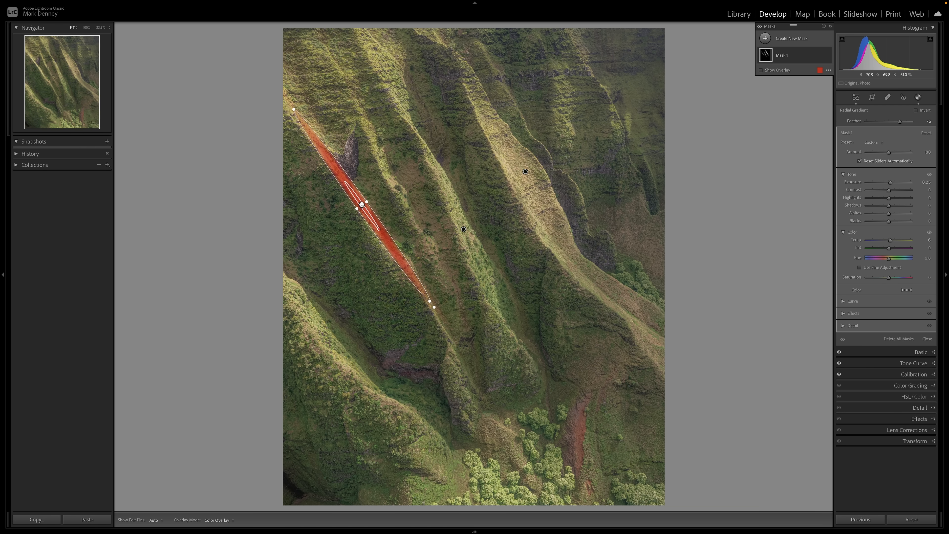
Duplicate the left ridge's radial gradient and fit the copy, rotated and shortened, along that ridge's lower part
right_click(362, 204)
click(368, 230)
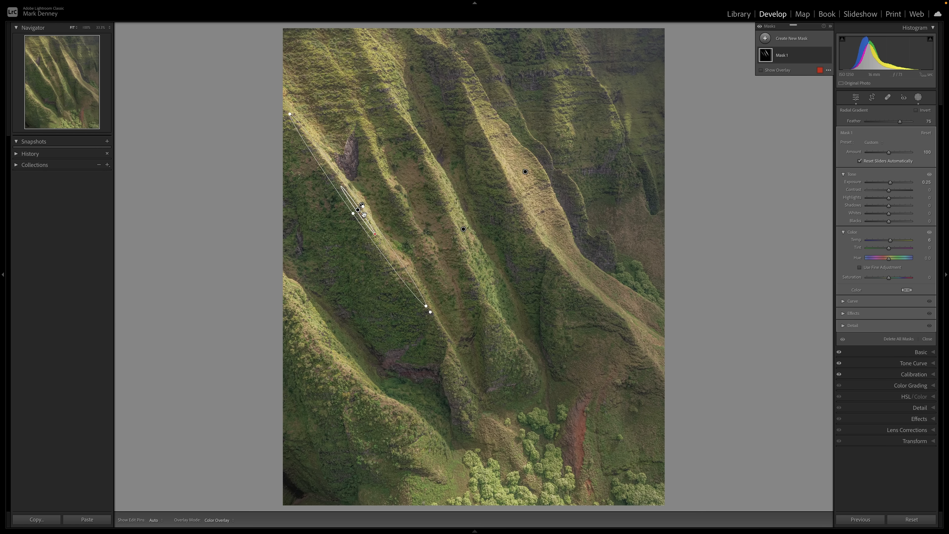
drag(352, 213, 436, 340)
drag(382, 232, 397, 236)
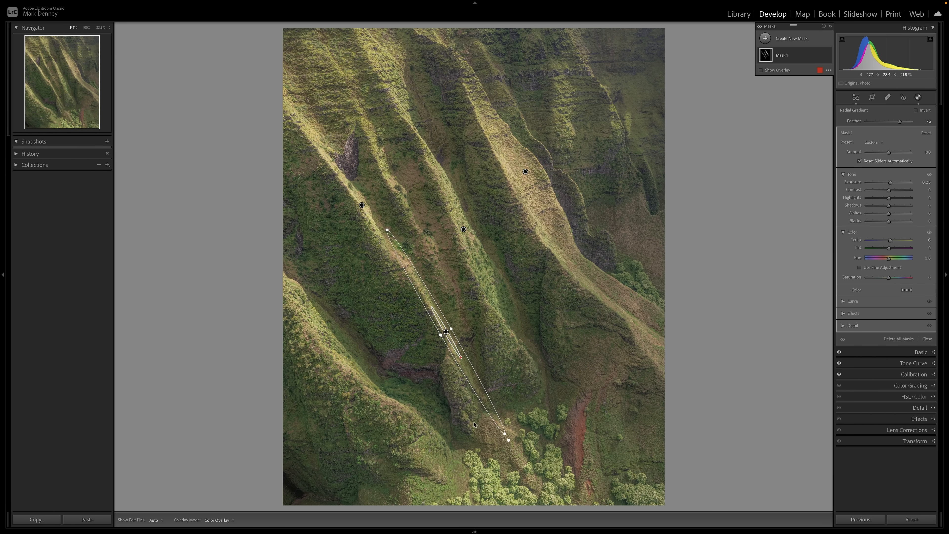
drag(504, 434, 485, 387)
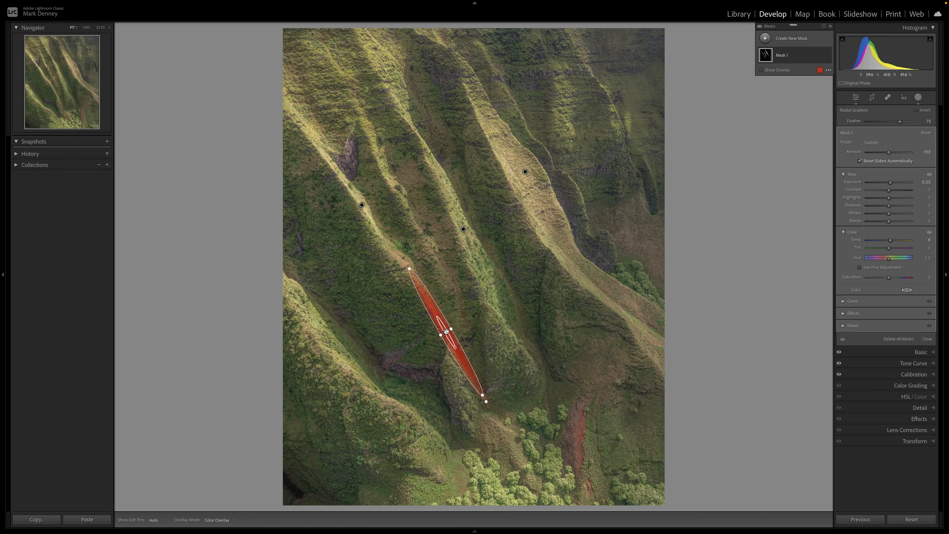
Duplicate the latest radial gradient and fit the copy as a wider ellipse over the sunlit slope in the photo's lower-left corner
right_click(448, 331)
click(493, 356)
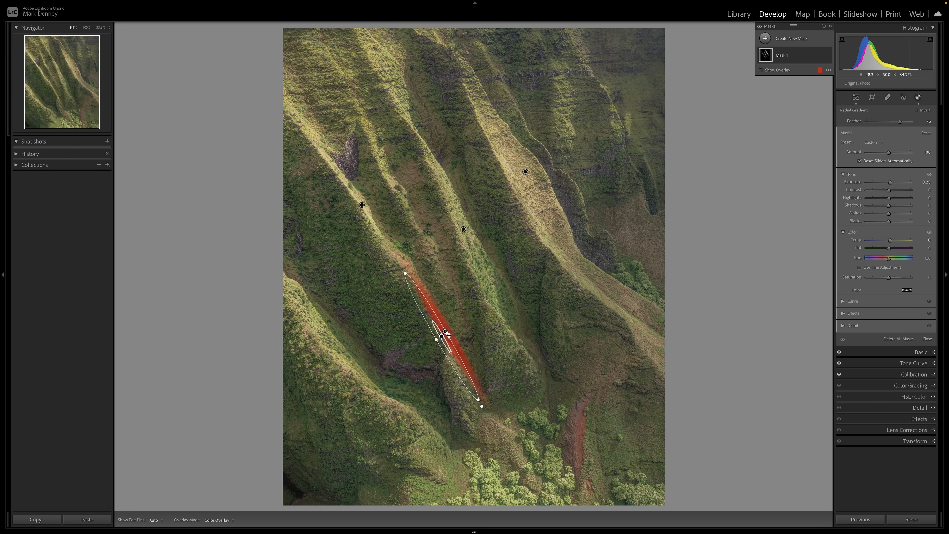
drag(439, 335, 325, 352)
drag(290, 279, 290, 279)
drag(333, 347, 353, 365)
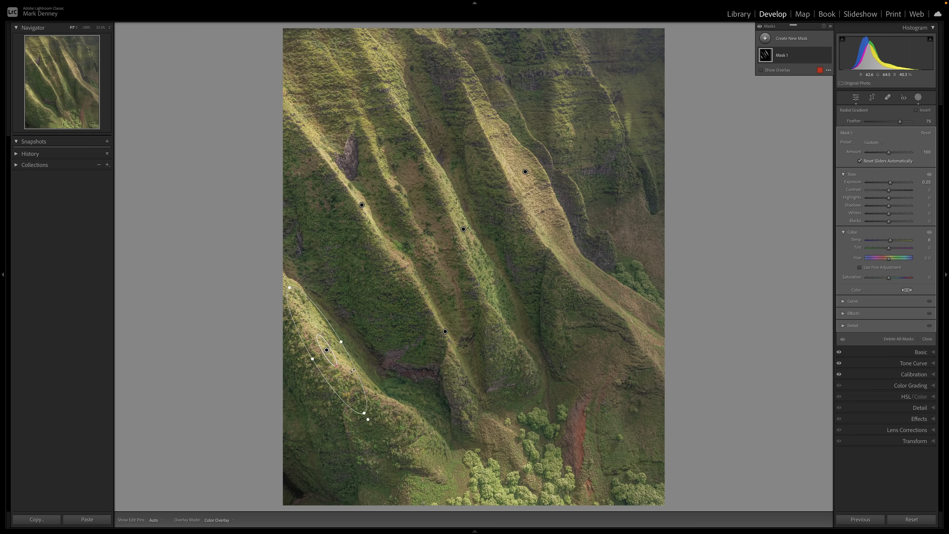
Refit the lower-left slope's radial gradient by moving and lengthening it up along the ridge so it extends past the photo's edge
drag(362, 413, 357, 401)
drag(324, 348, 304, 319)
mouse_move(281, 269)
mouse_down()
mouse_move(280, 248)
mouse_move(287, 267)
mouse_up()
drag(303, 322, 305, 324)
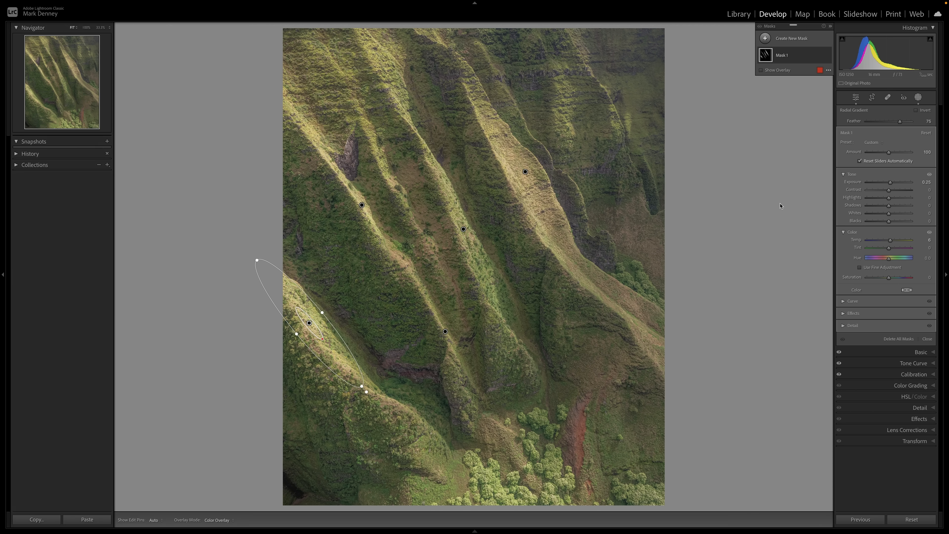
Toggle Mask 1's visibility repeatedly to compare the photo with and without the brightening on all the ridges
click(829, 56)
click(828, 56)
click(828, 56)
click(828, 55)
click(829, 56)
click(828, 55)
click(828, 56)
click(828, 56)
Rename Mask 1 as Dodge
double_click(781, 56)
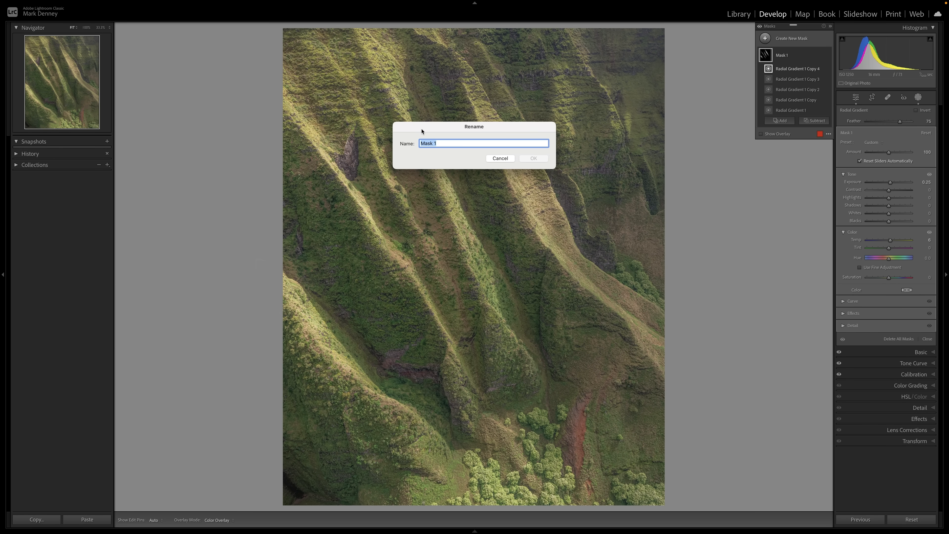
key(Return)
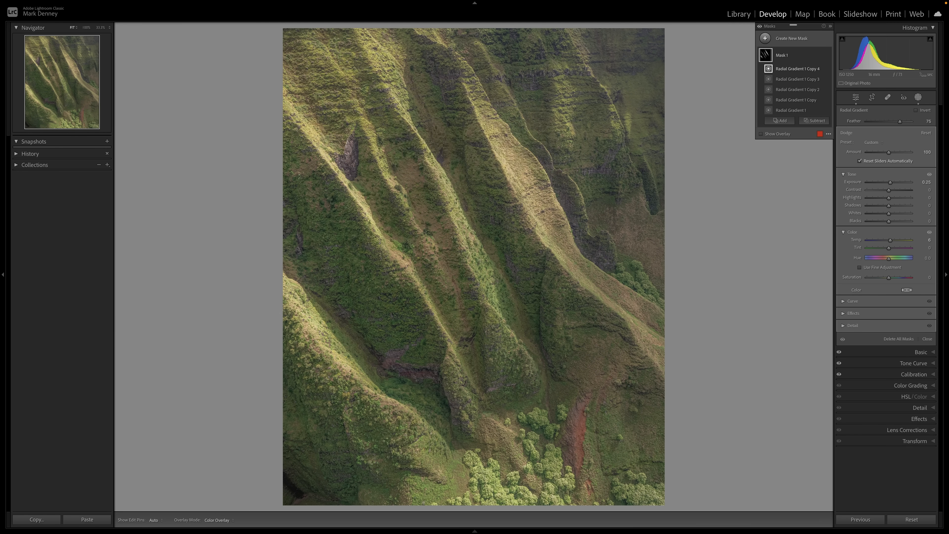
Create a new radial gradient mask and fit it as a long, rotated ellipse over the shadowed valley between the middle and right ridges
click(765, 38)
click(806, 126)
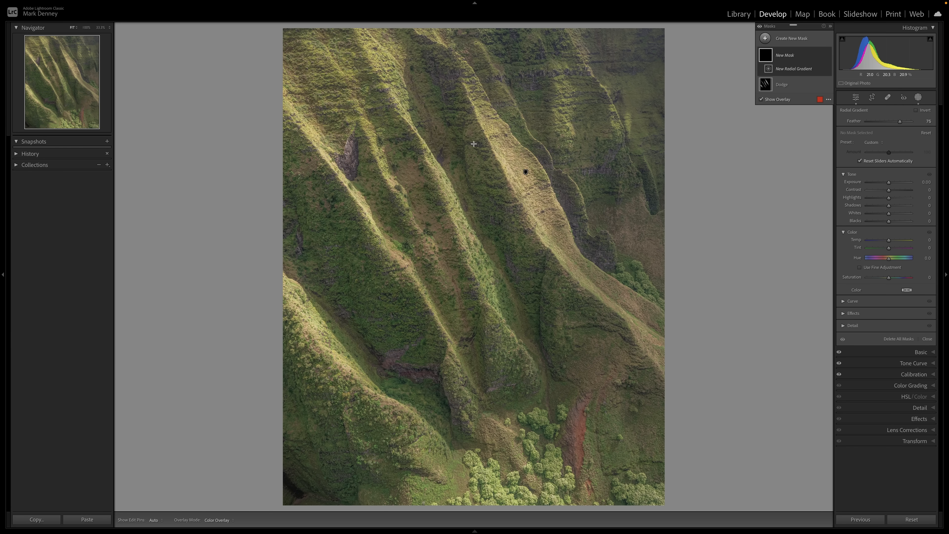
drag(448, 116, 476, 245)
drag(478, 50, 445, 44)
drag(447, 117, 469, 164)
drag(443, 59, 437, 64)
drag(528, 278, 553, 323)
drag(470, 165, 484, 193)
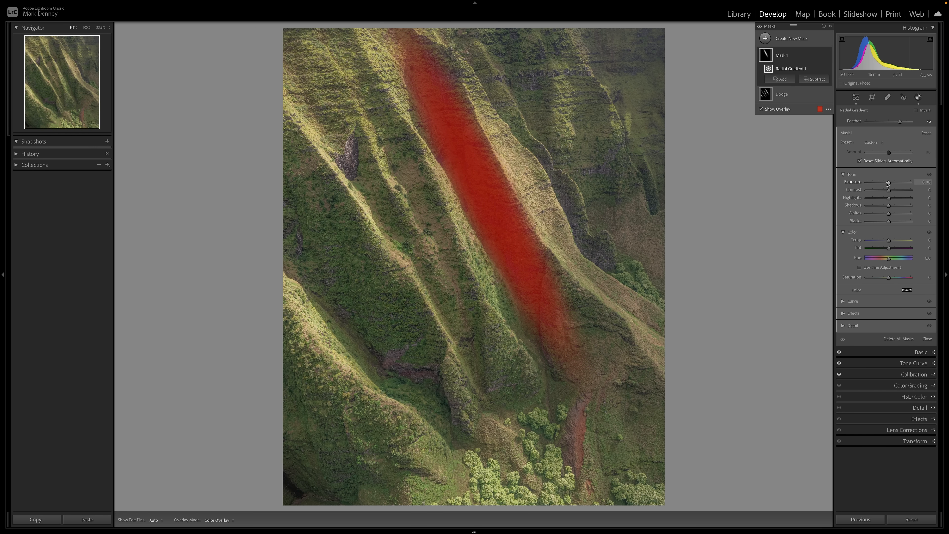
Lower the new mask's exposure to -0.37 and toggle the mask's visibility to compare the darkened valley
drag(889, 183, 889, 184)
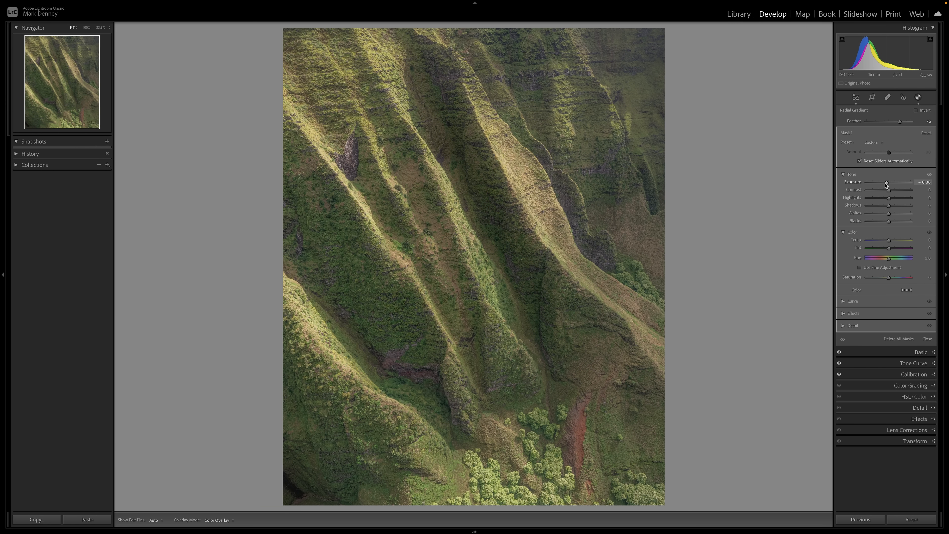
drag(886, 185, 887, 185)
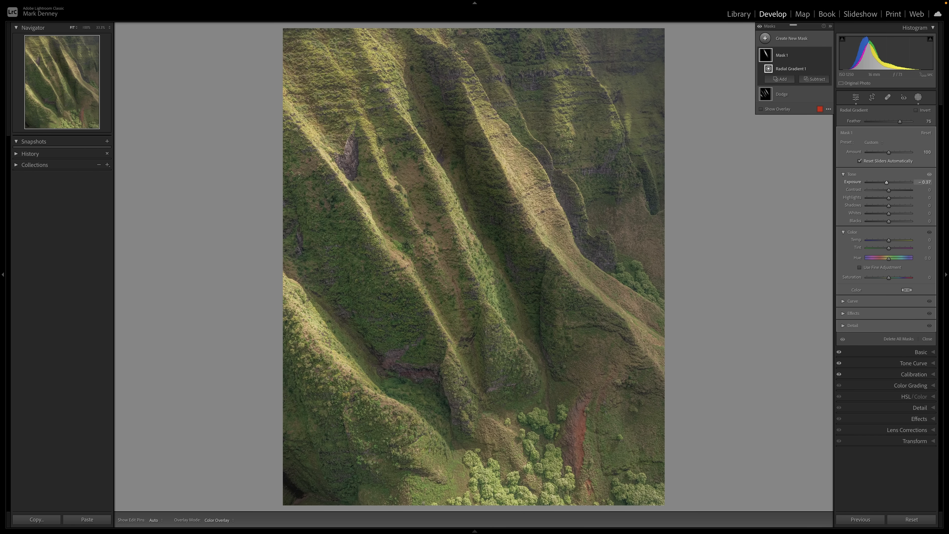
click(829, 56)
click(829, 55)
click(828, 56)
click(829, 55)
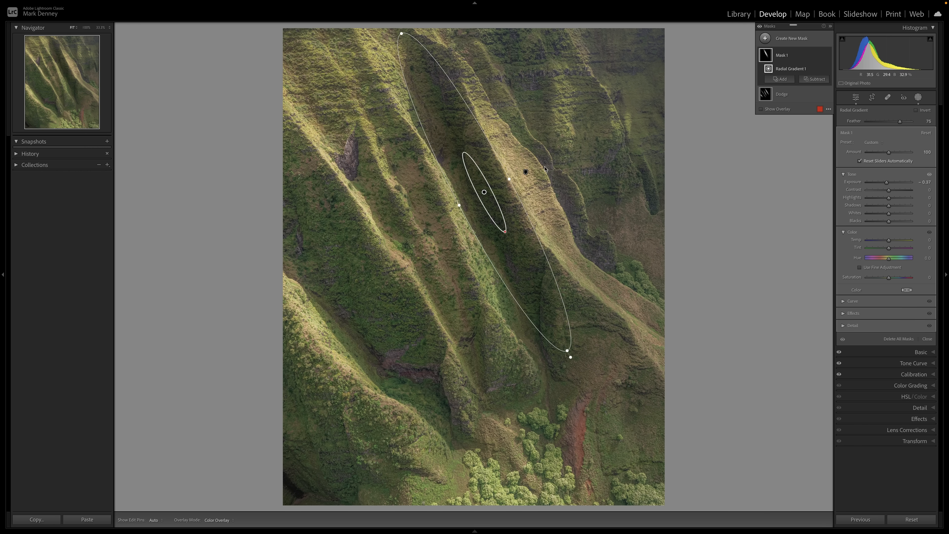
Duplicate the valley's radial gradient and fit the copy as a thinner ellipse along the shadowed side just left of the middle ridge
right_click(485, 192)
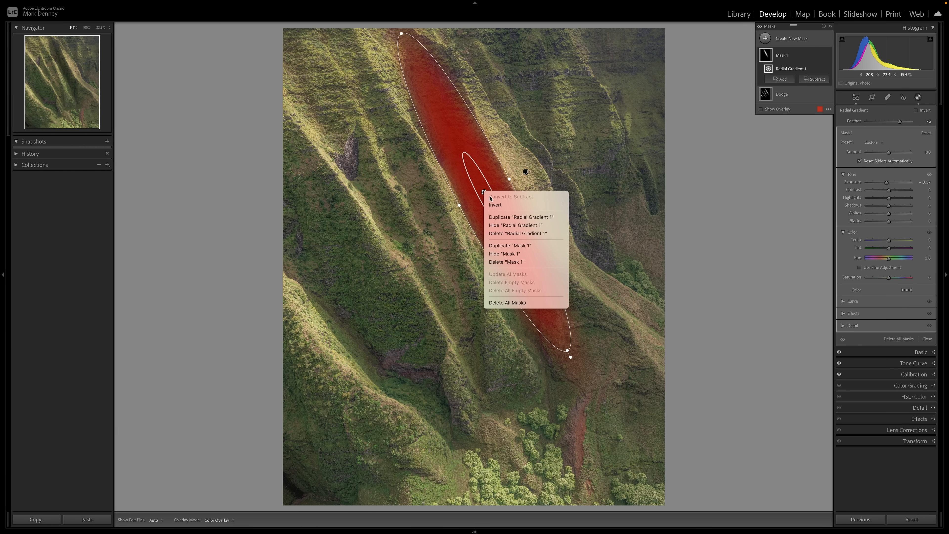
click(495, 216)
drag(486, 193, 448, 214)
drag(353, 63, 367, 79)
drag(513, 364, 511, 362)
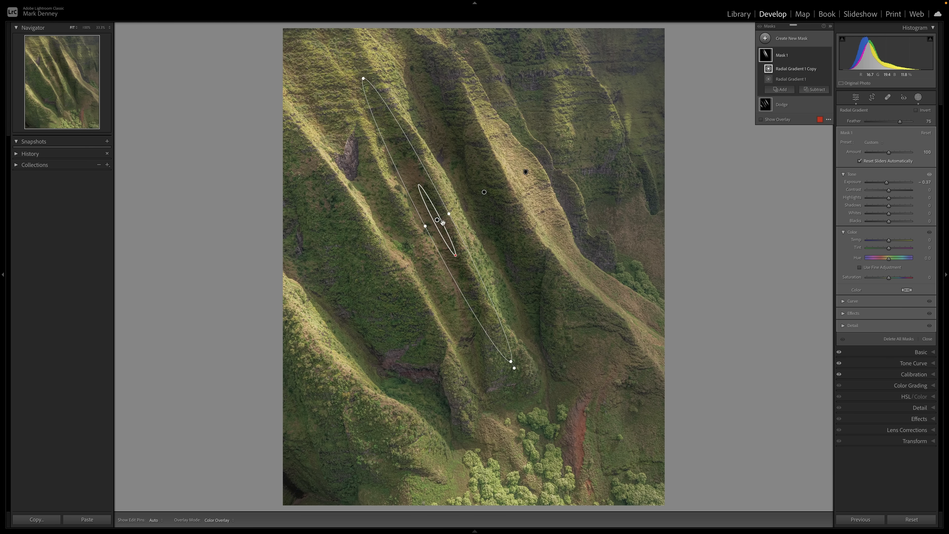
drag(437, 220, 436, 221)
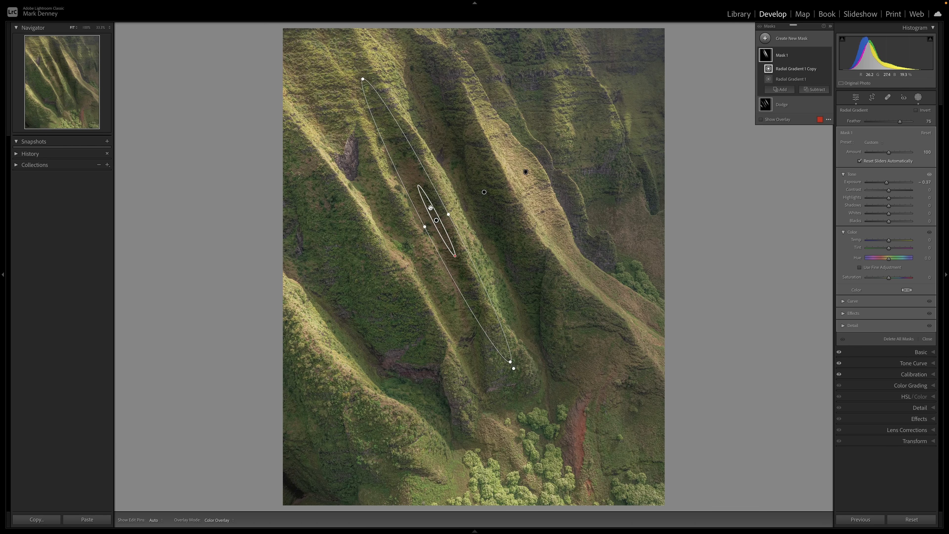
Duplicate the latest darkening gradient and fit the copy, rotated and narrow, along the shadowed valley just right of the left ridge
right_click(436, 221)
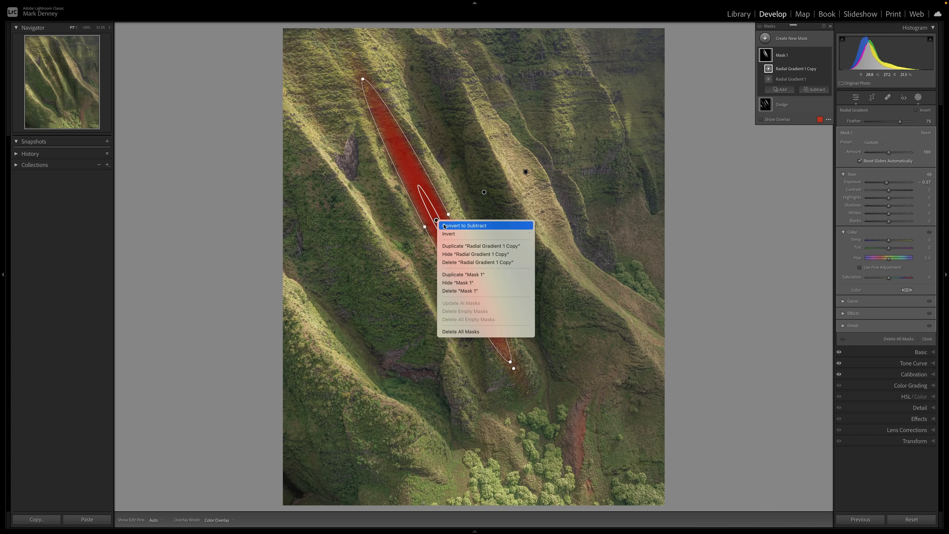
click(448, 244)
drag(433, 226, 409, 247)
drag(333, 95, 326, 101)
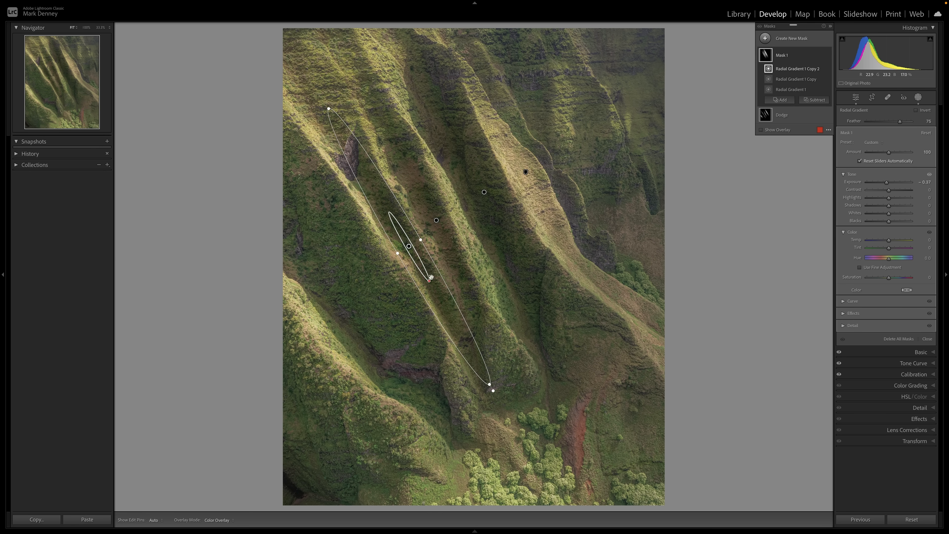
drag(398, 253, 400, 252)
Duplicate the latest darkening gradient and fit the copy as a much wider ellipse over the large shadowed slope between the left ridge and lower-left slope
right_click(410, 247)
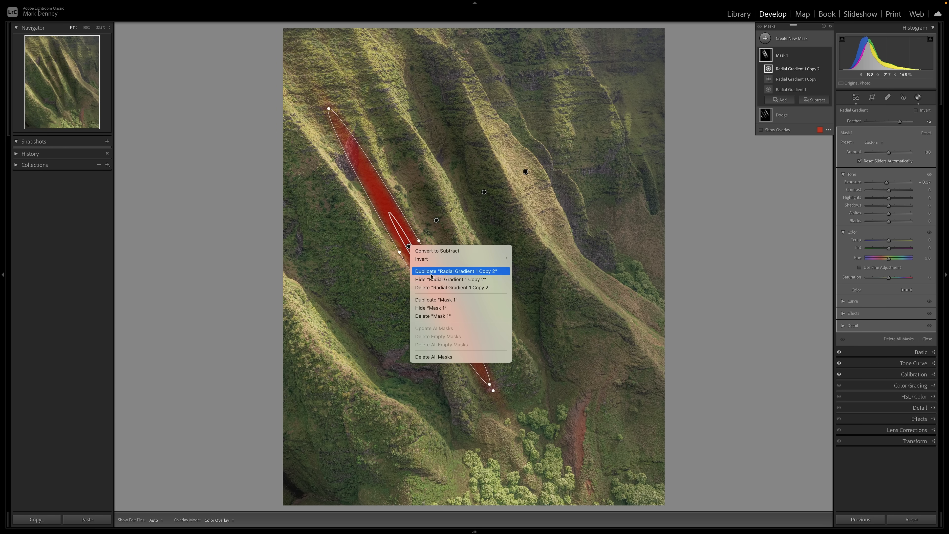
click(453, 272)
drag(409, 247, 388, 255)
drag(347, 285, 314, 223)
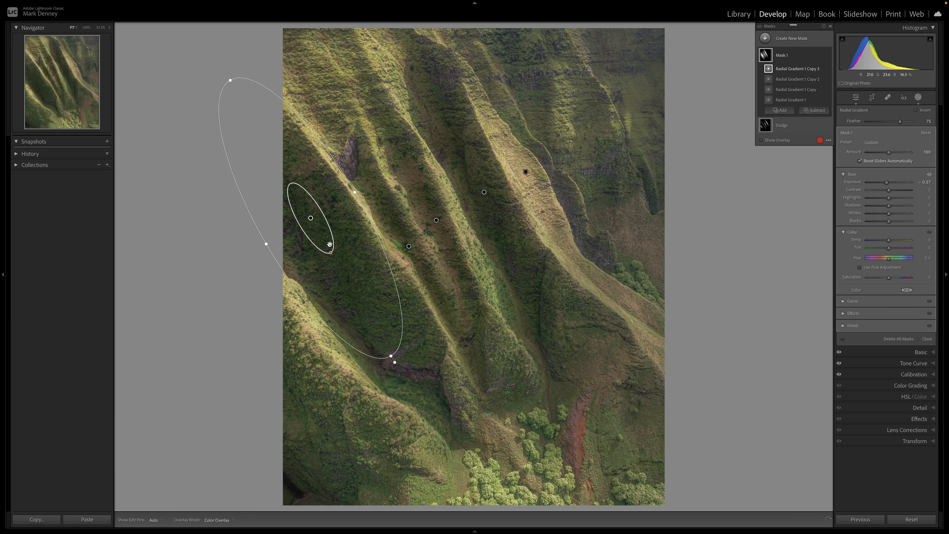
drag(393, 352, 428, 416)
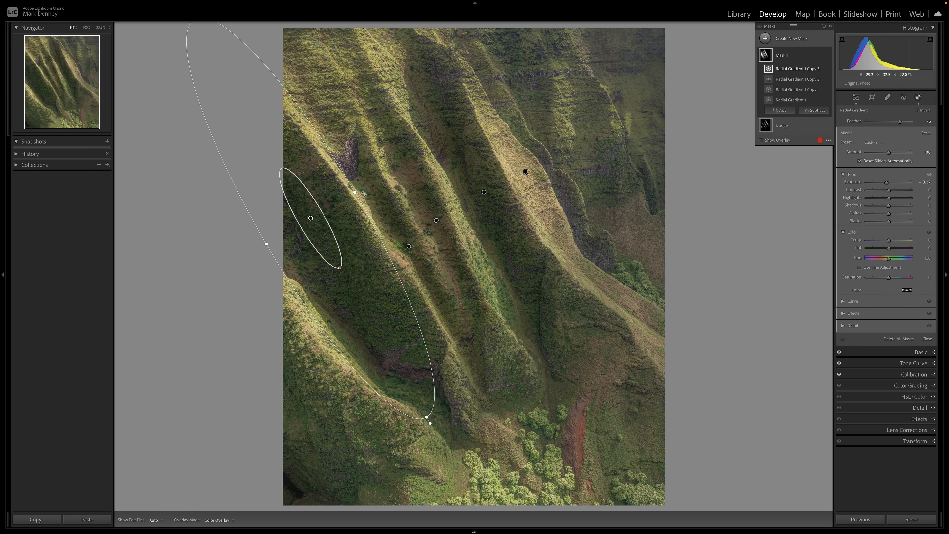
drag(360, 188, 350, 187)
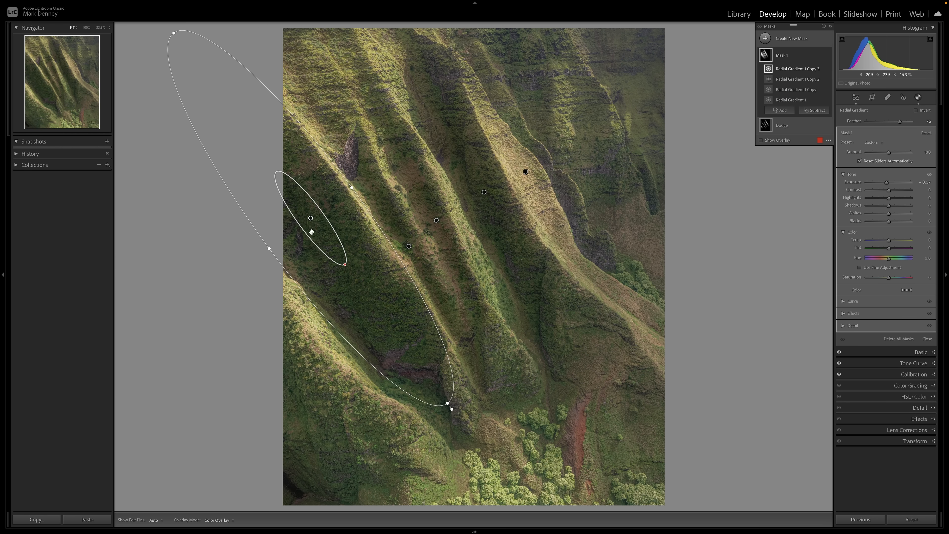
drag(308, 221, 302, 211)
drag(293, 200, 294, 200)
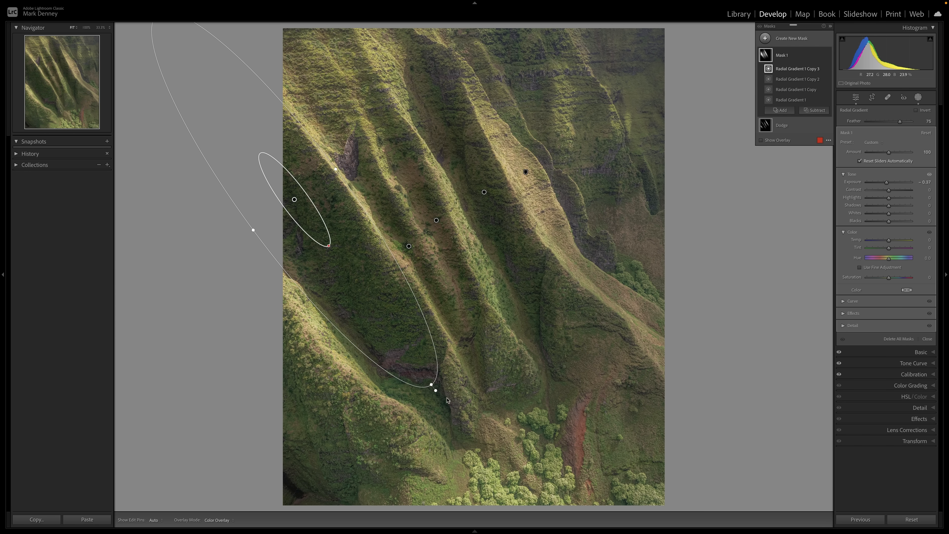
drag(431, 384, 453, 402)
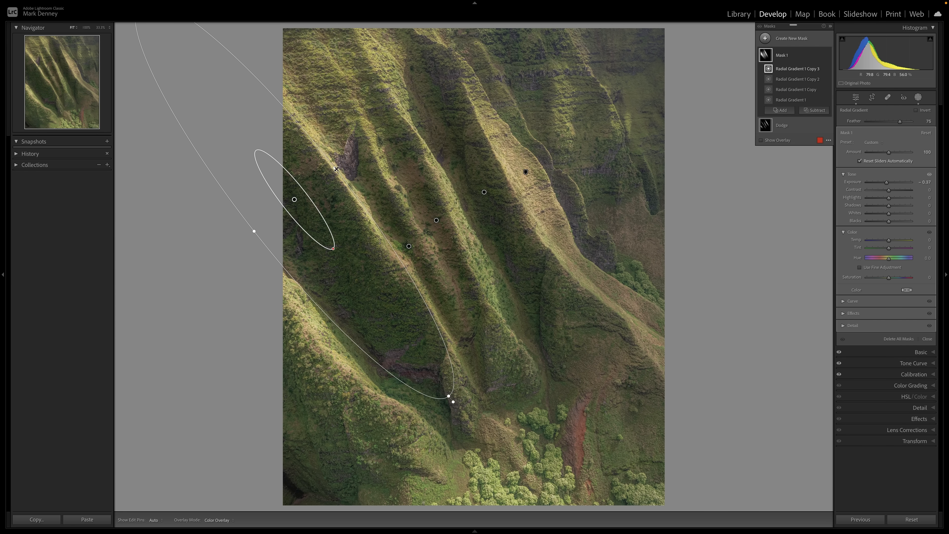
drag(337, 169, 382, 187)
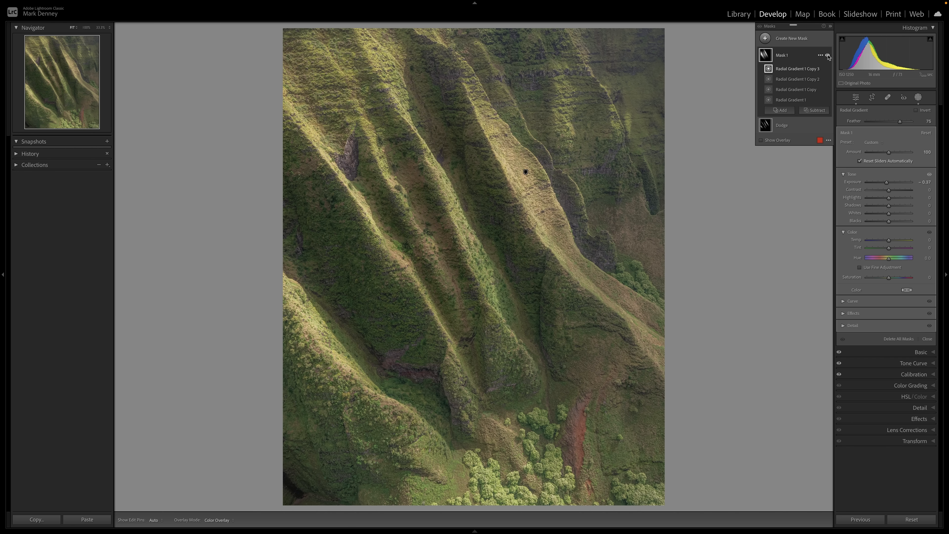
Toggle the darkening mask's visibility repeatedly to compare the shadowed valleys with and without it
click(829, 55)
click(828, 55)
click(828, 55)
click(828, 56)
click(829, 56)
click(829, 56)
Duplicate the wide darkening gradient and fit the copy as a large ellipse over the photo's upper-right corner
right_click(294, 199)
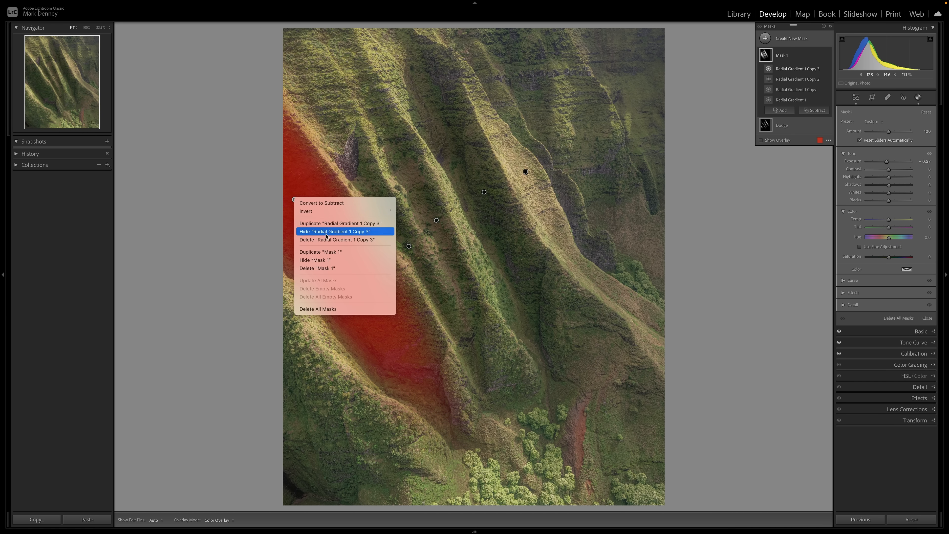
click(328, 224)
drag(300, 213, 581, 122)
drag(621, 92, 656, 62)
drag(581, 121, 621, 96)
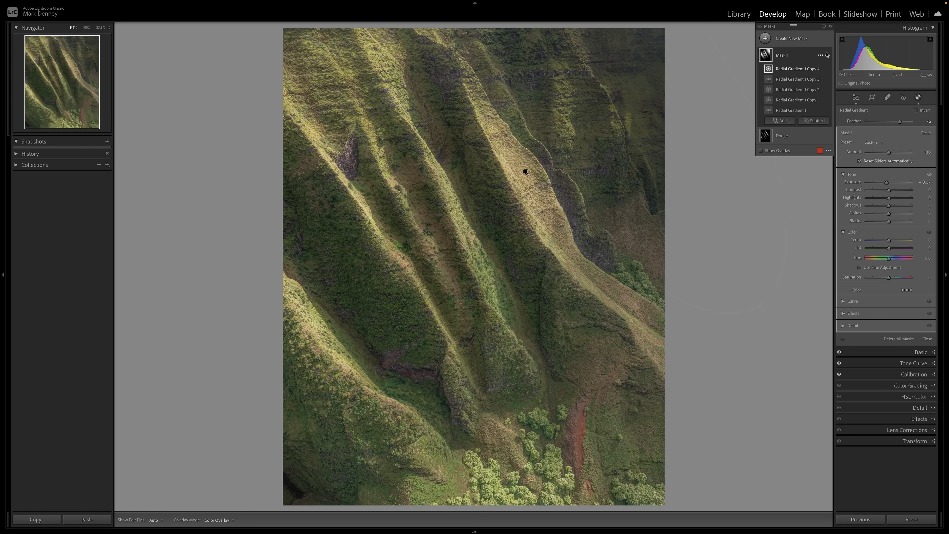
Toggle the darkening mask's visibility repeatedly to judge its effect on the valleys and the upper-right corner
click(828, 56)
click(829, 56)
click(829, 56)
click(828, 56)
click(829, 56)
click(828, 56)
click(829, 56)
click(828, 56)
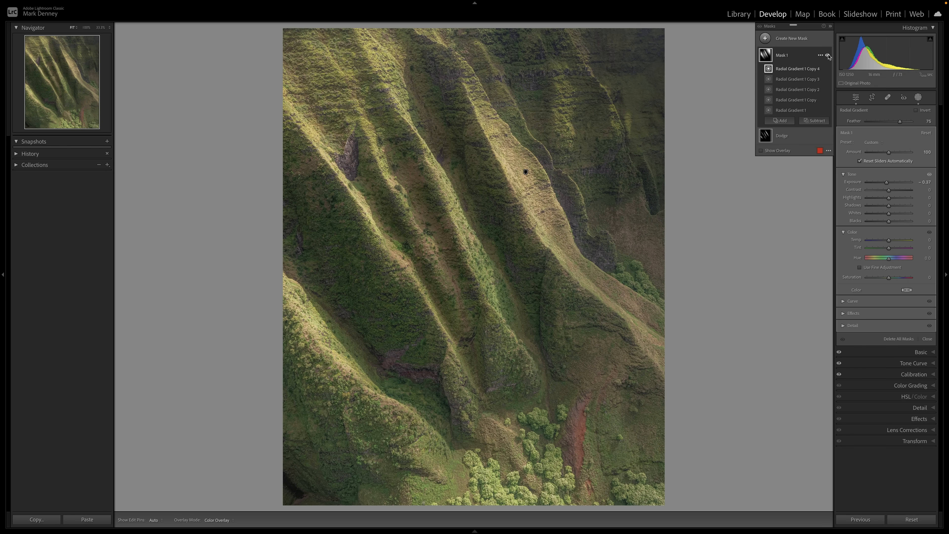
Duplicate the middle ridge's gradient in the Dodge mask, fit the copy as a large ellipse over the bottom trees, and set Dodge's exposure to 0.22
click(770, 139)
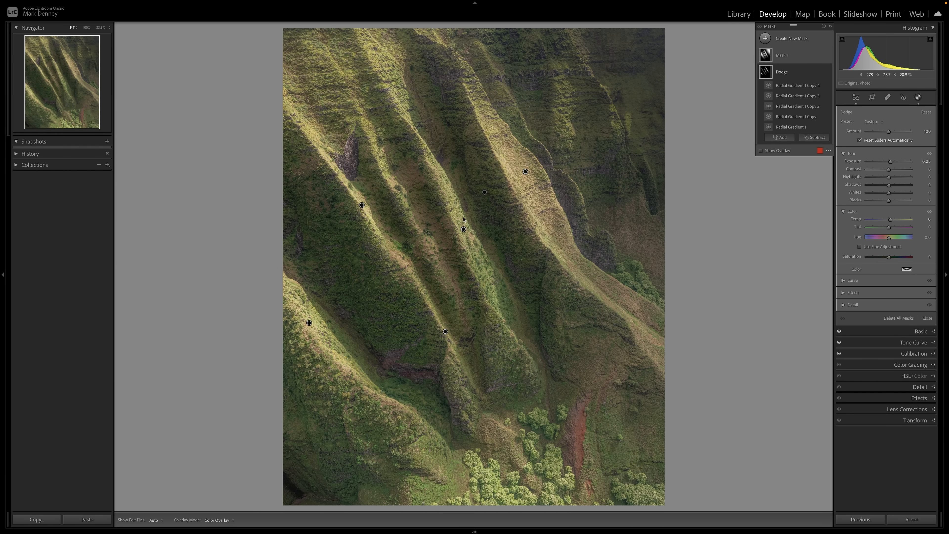
right_click(464, 229)
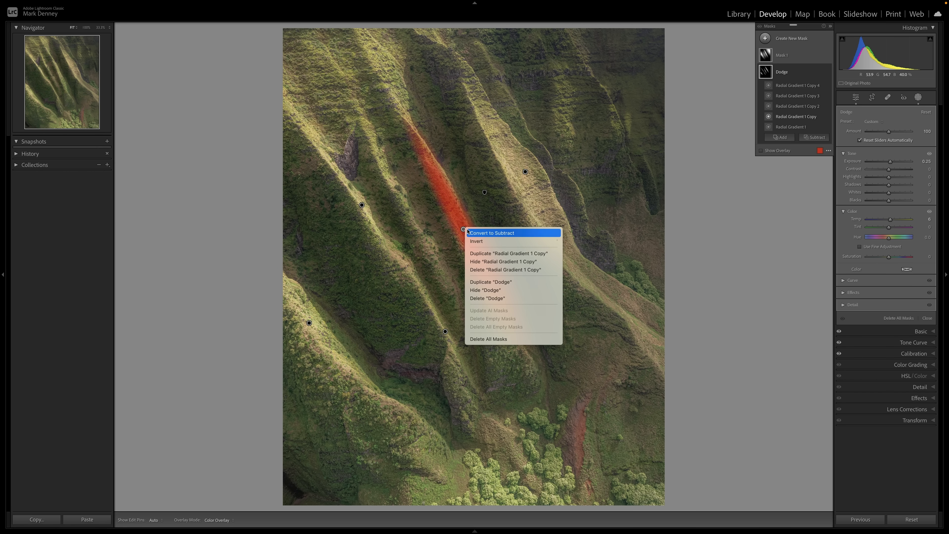
click(480, 254)
drag(464, 229, 685, 408)
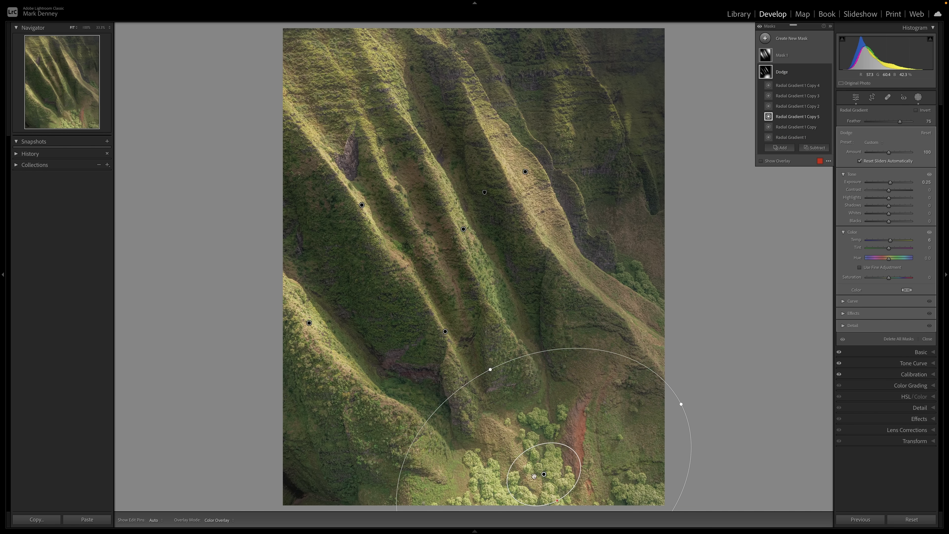
drag(542, 473, 558, 494)
drag(509, 395, 517, 412)
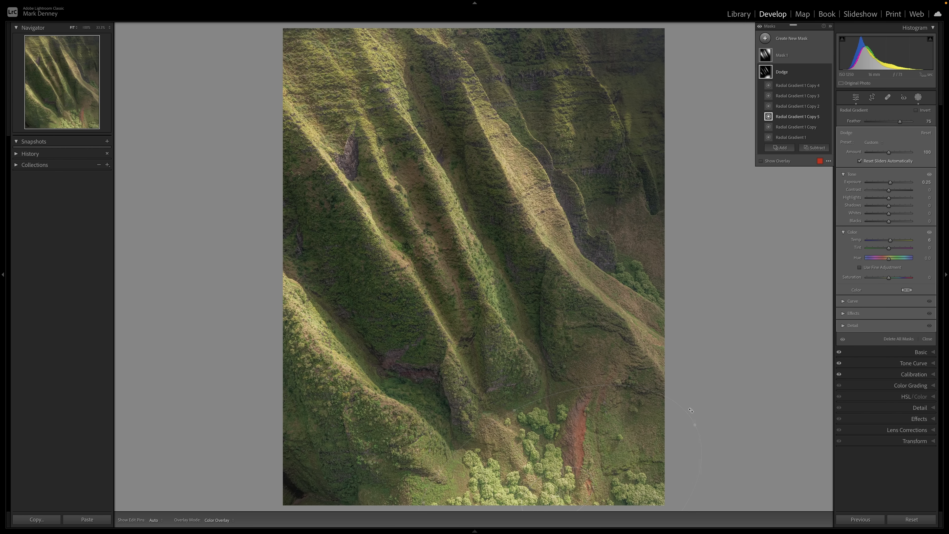
drag(892, 184, 892, 183)
Toggle the visibility of all masks together repeatedly to compare the photo with and without the dodging and burning
click(761, 27)
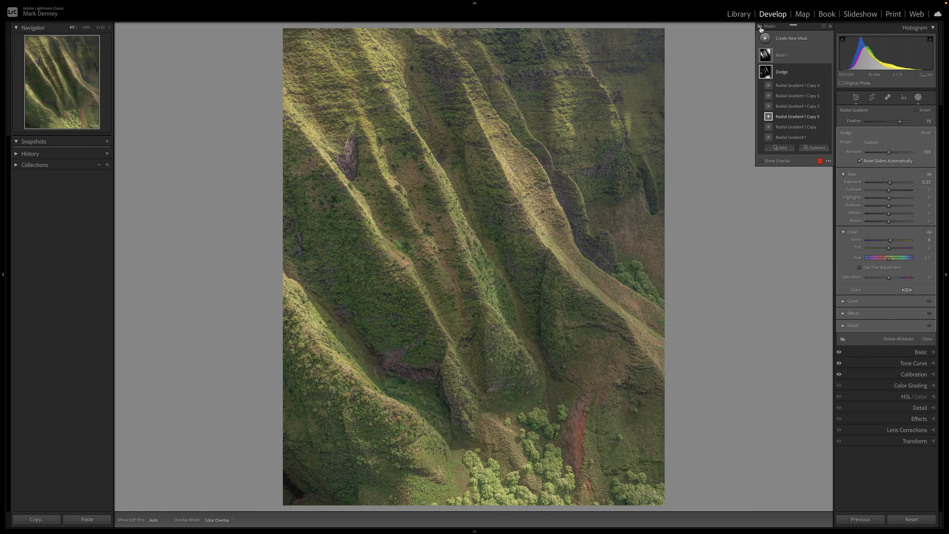
click(760, 26)
click(760, 27)
click(760, 27)
click(760, 27)
click(760, 27)
click(760, 27)
click(761, 27)
Close the masking tools and switch repeatedly between the before and after views of the whole edit
click(831, 26)
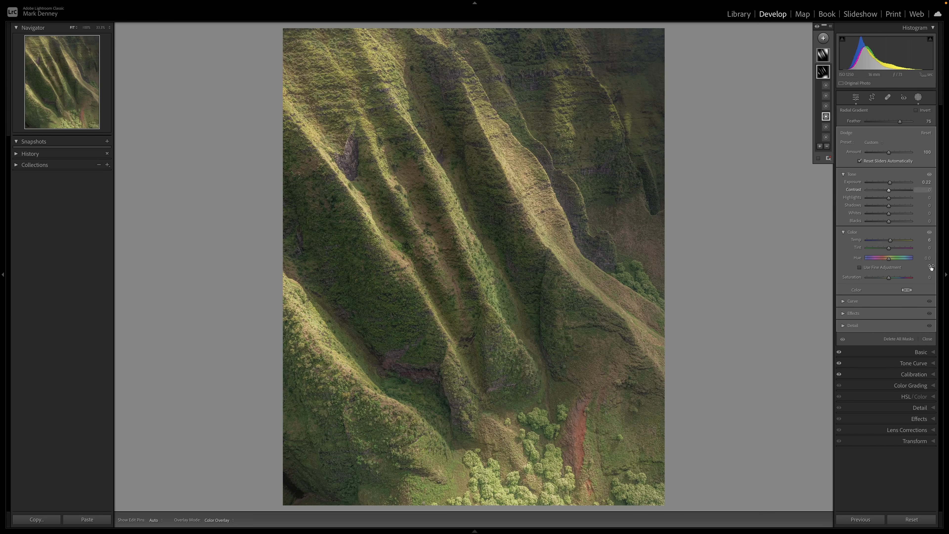
click(927, 338)
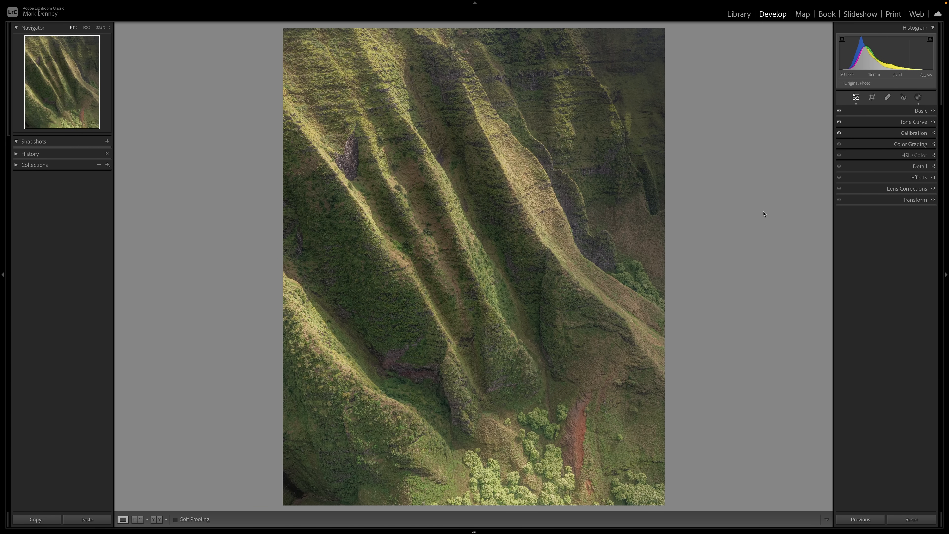
key(backslash)
key(backslash)
key(backslash)
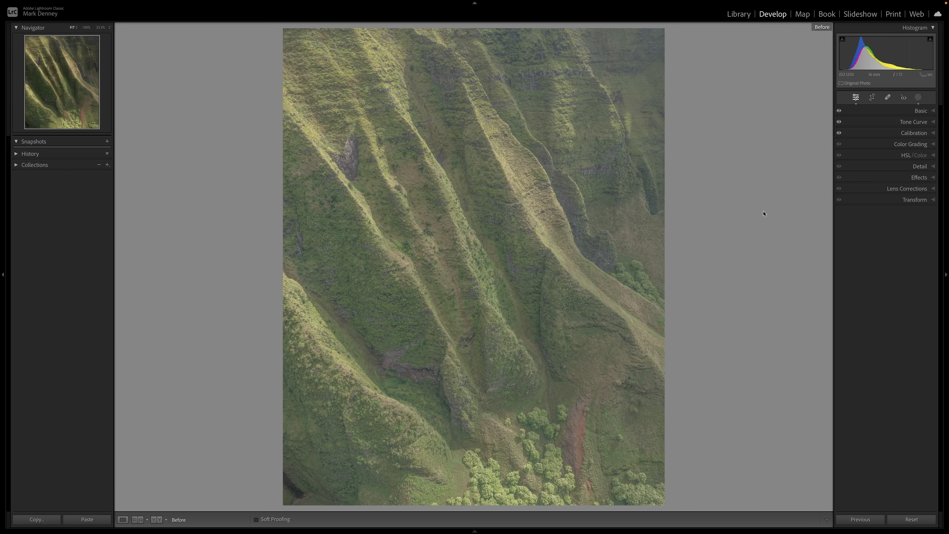
key(backslash)
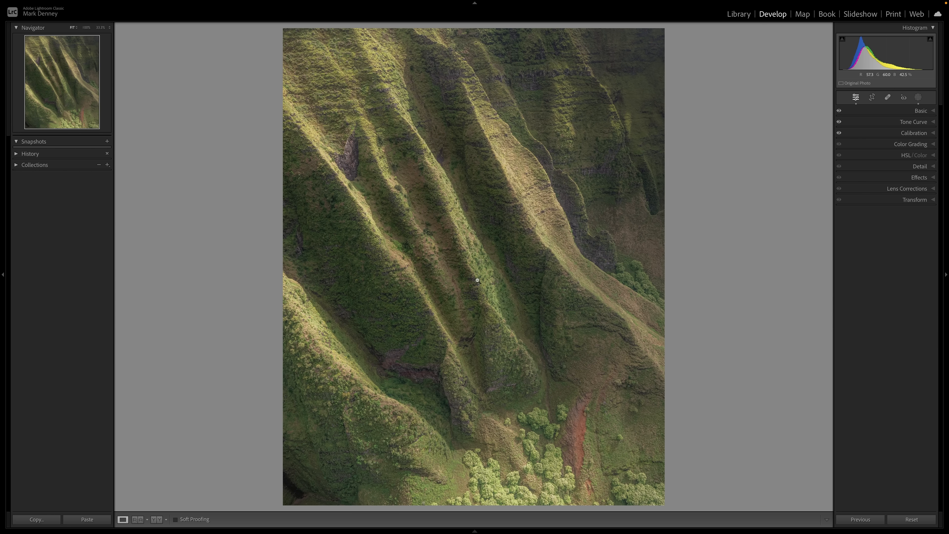